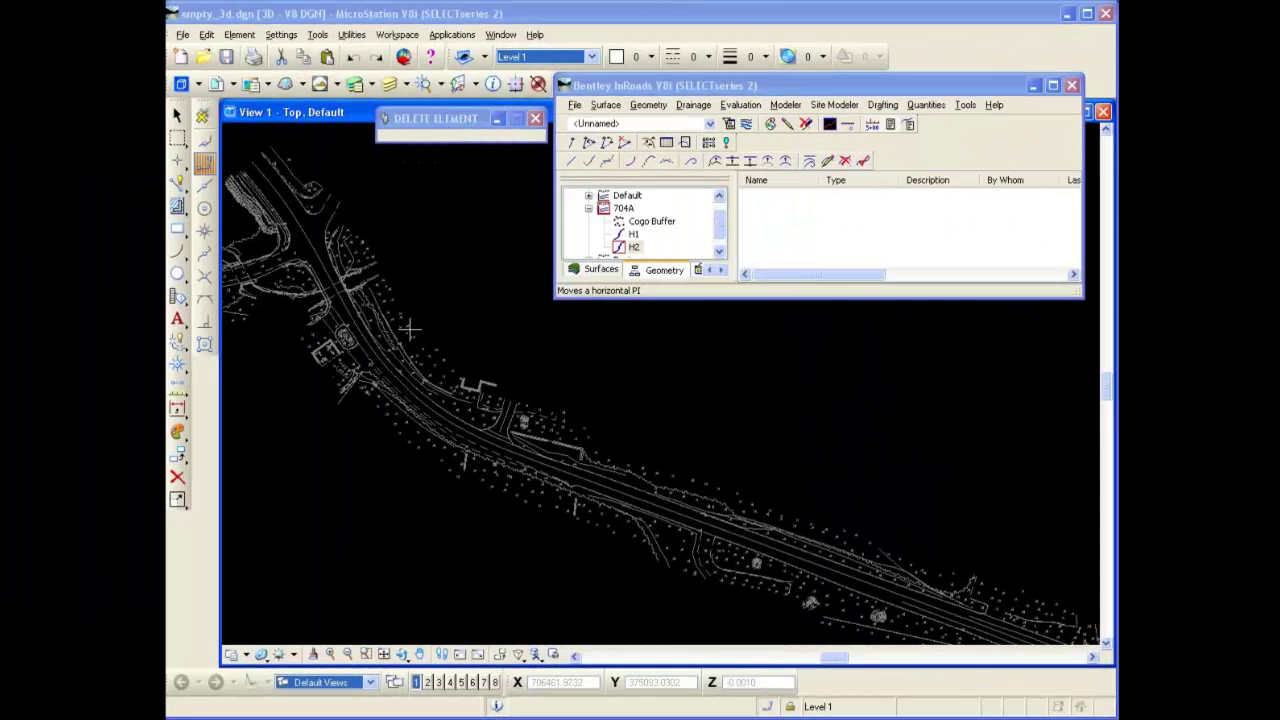
Select alignment H2 under geometry project 704A so it becomes the active alignment.
{"action": "left_click", "coordinate": [635, 248]}
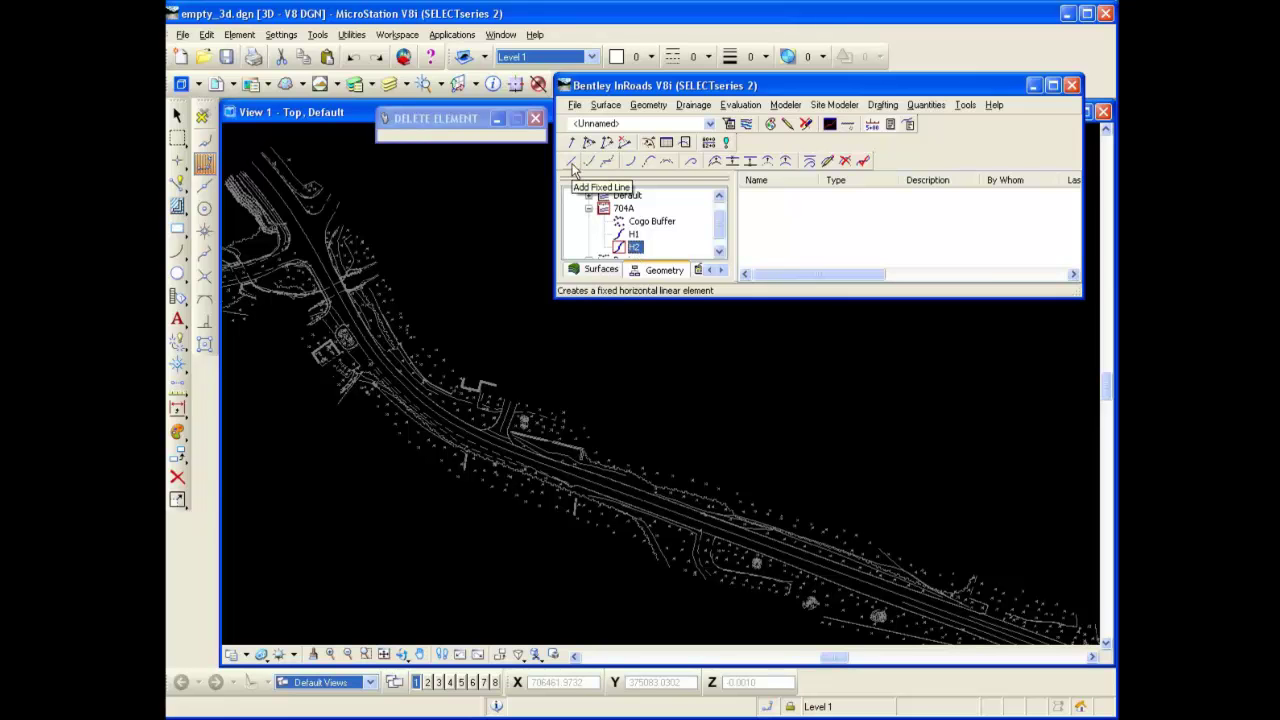
Add a fixed tangent line to H2 by two points picked at the road's upper-left end.
{"action": "left_click", "coordinate": [572, 168]}
{"action": "left_click_drag", "start_coordinate": [602, 118], "coordinate": [587, 184]}
{"action": "left_click", "coordinate": [727, 204]}
{"action": "left_click", "coordinate": [705, 218]}
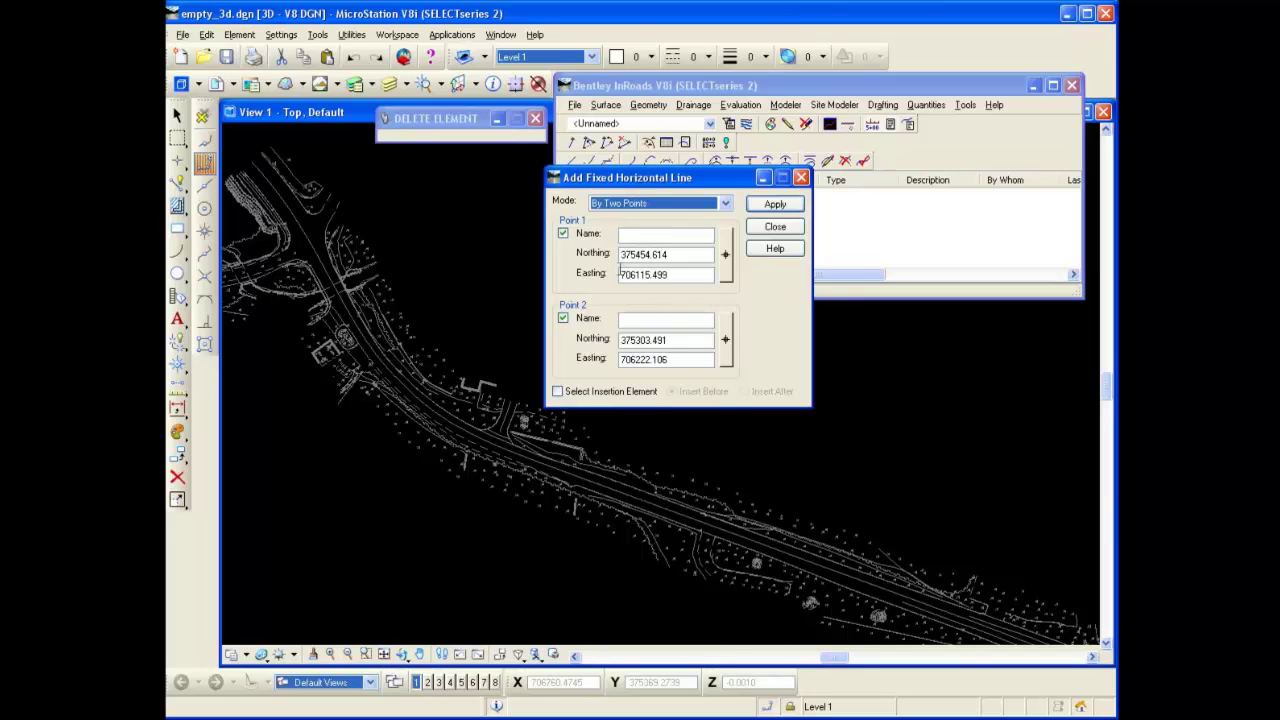
{"action": "left_click", "coordinate": [775, 203]}
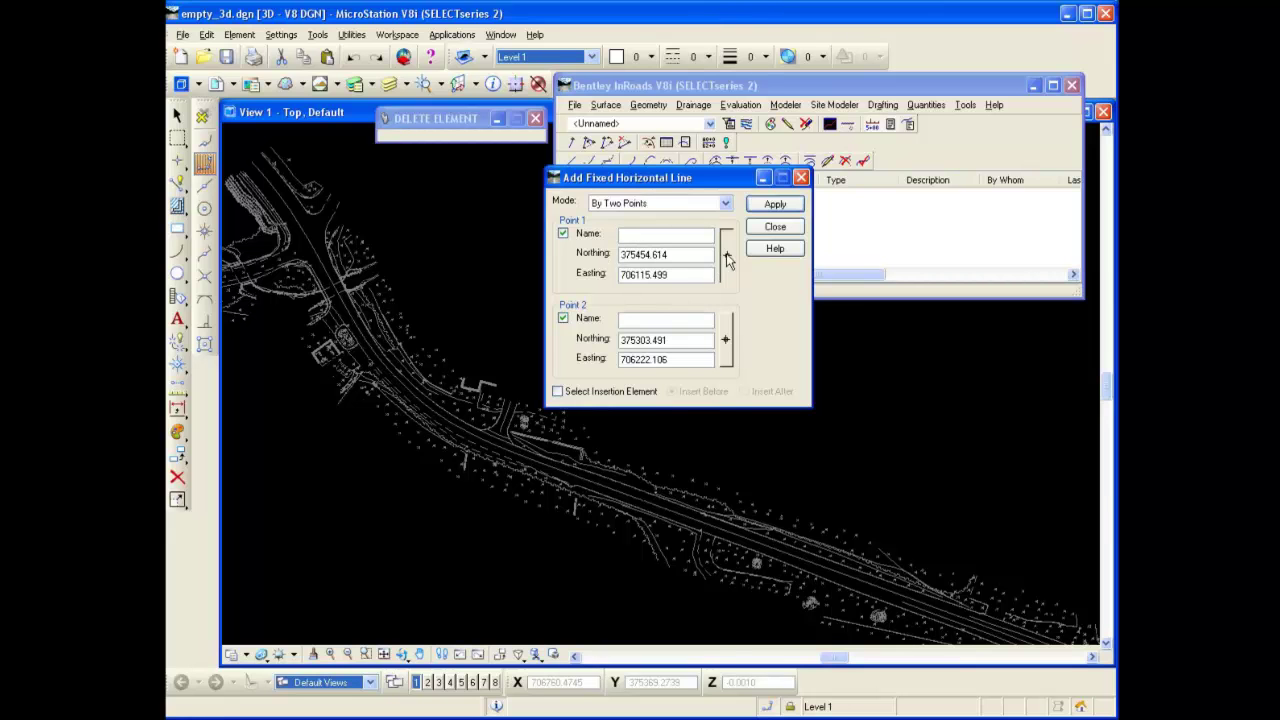
{"action": "left_click", "coordinate": [775, 226]}
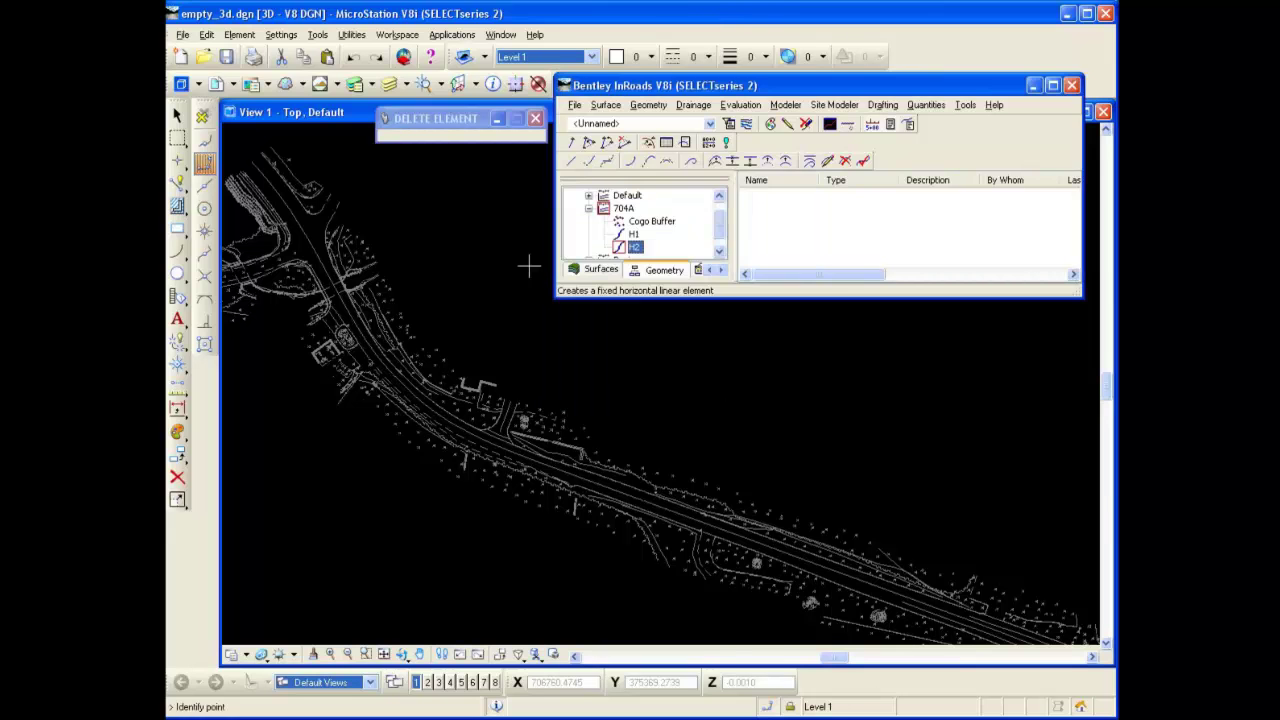
{"action": "left_click", "coordinate": [250, 160]}
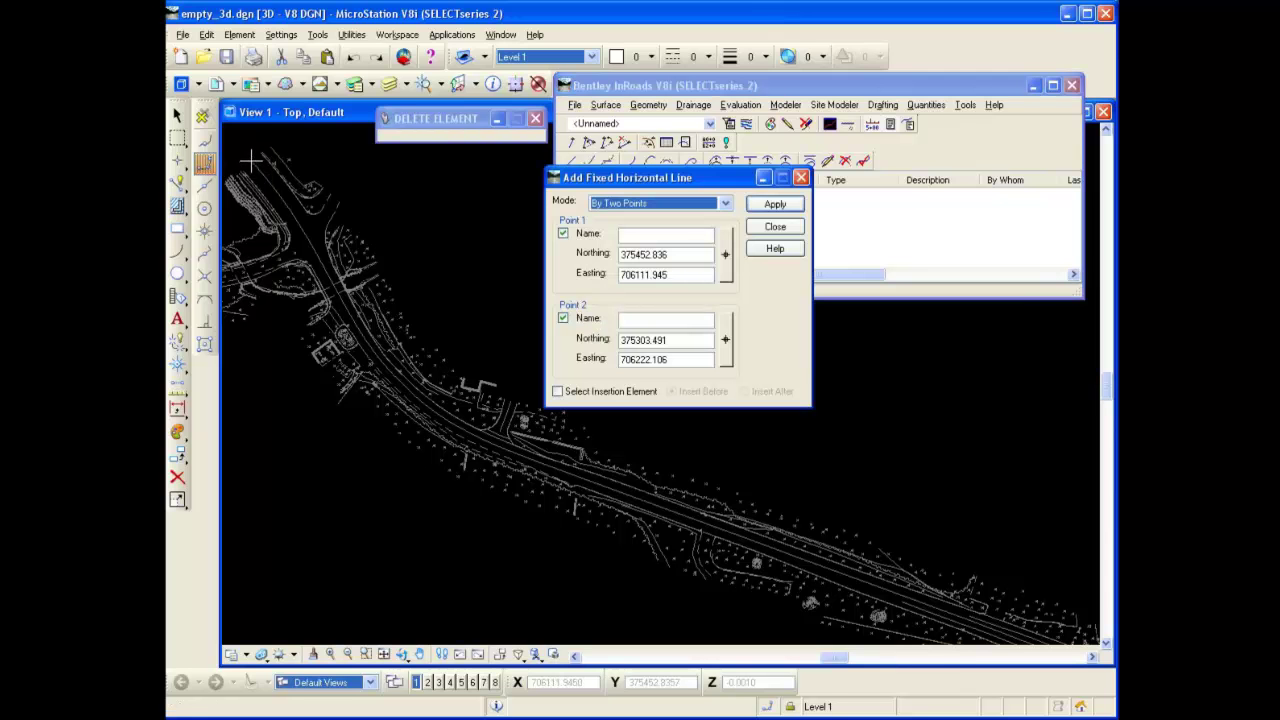
{"action": "left_click", "coordinate": [725, 343]}
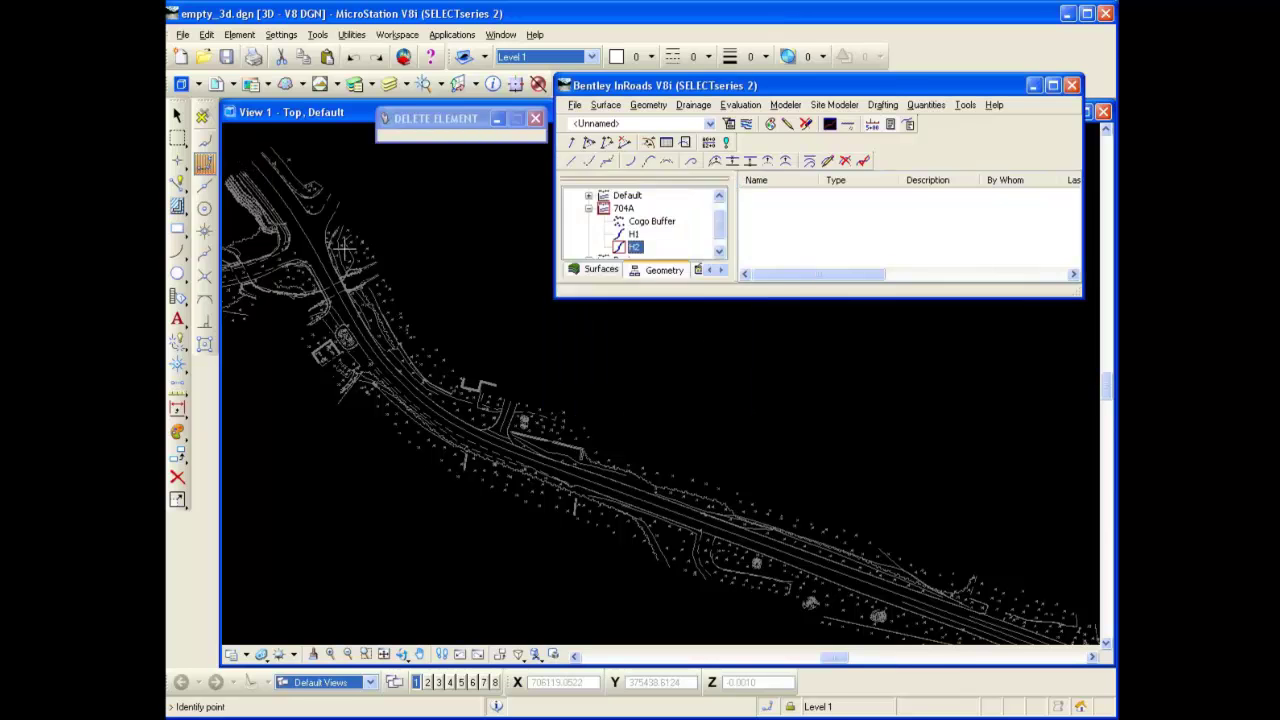
{"action": "left_click", "coordinate": [284, 203]}
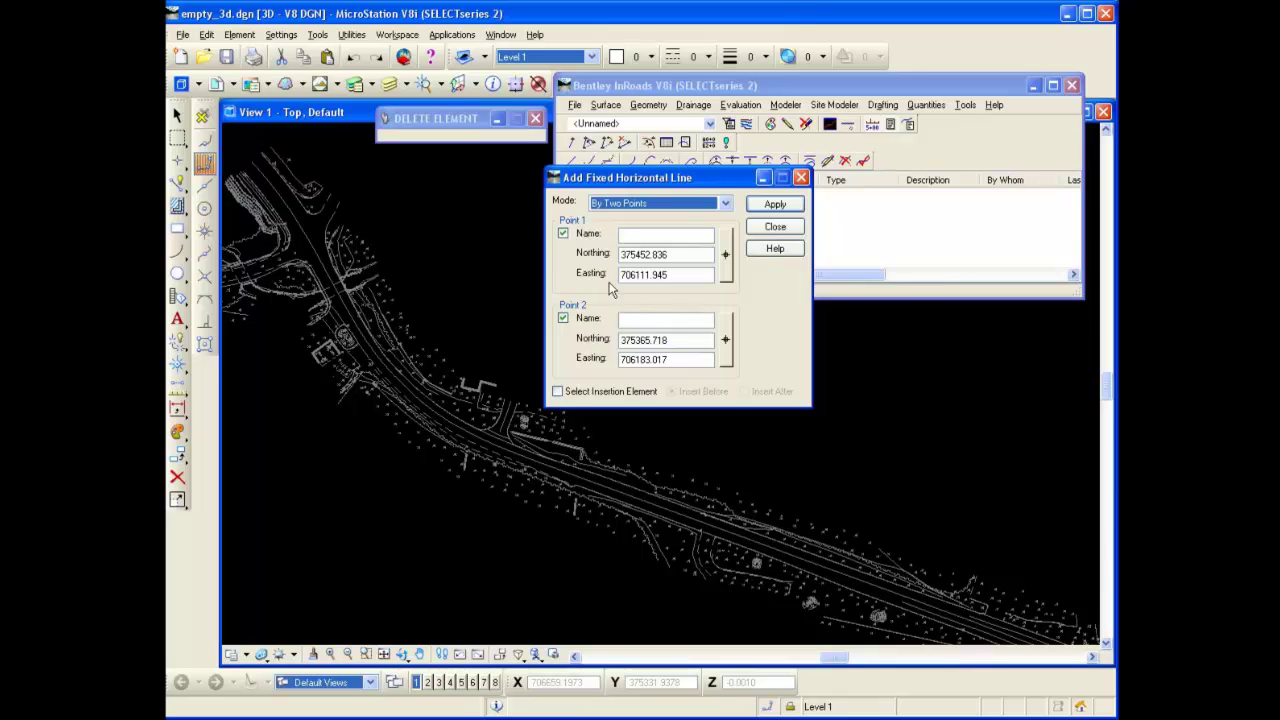
{"action": "left_click", "coordinate": [774, 208]}
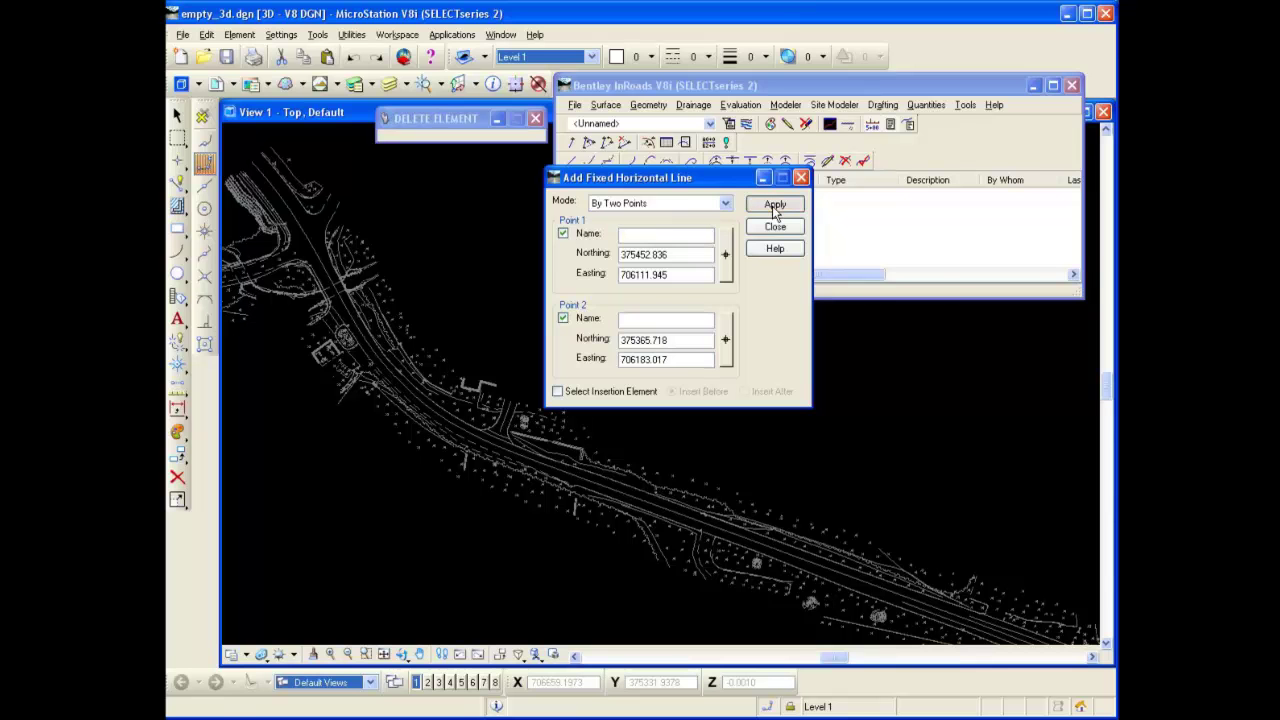
{"action": "left_click", "coordinate": [774, 207]}
Close the Add Fixed Horizontal Line settings.
{"action": "left_click", "coordinate": [781, 229]}
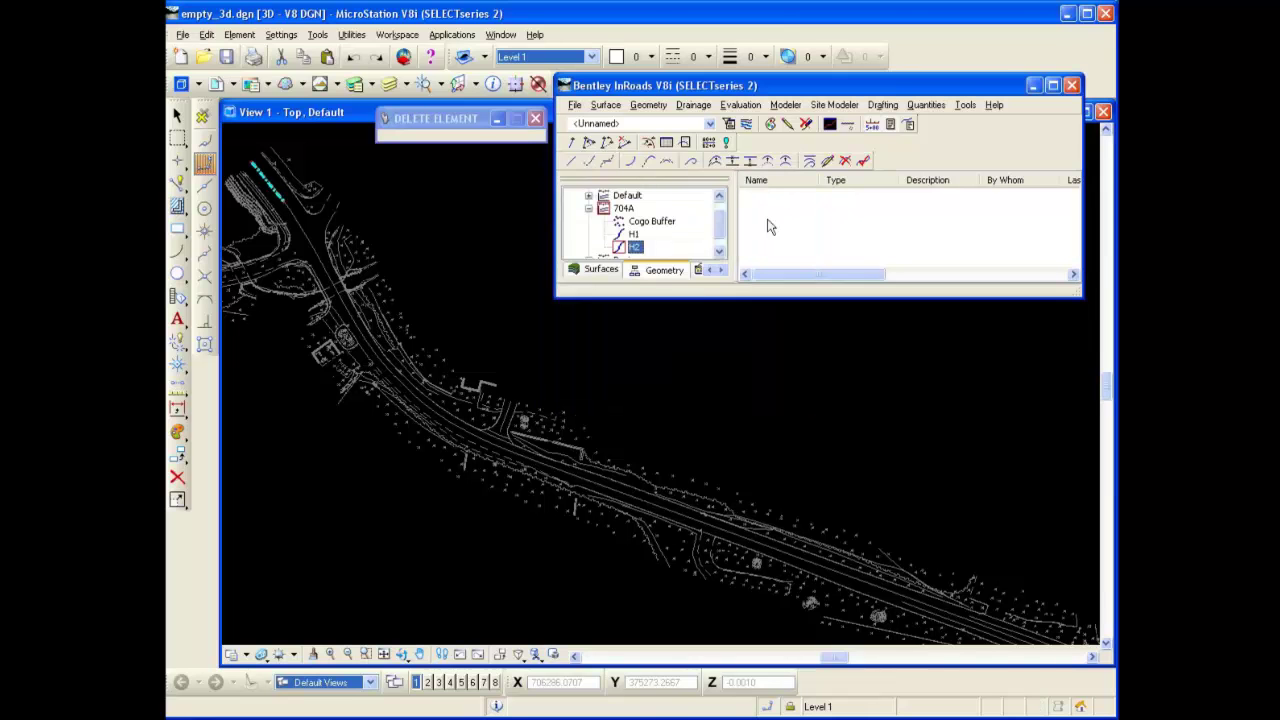
Set up a floating curve defined By Point and Radius with radius 750.00.
{"action": "left_click", "coordinate": [649, 163]}
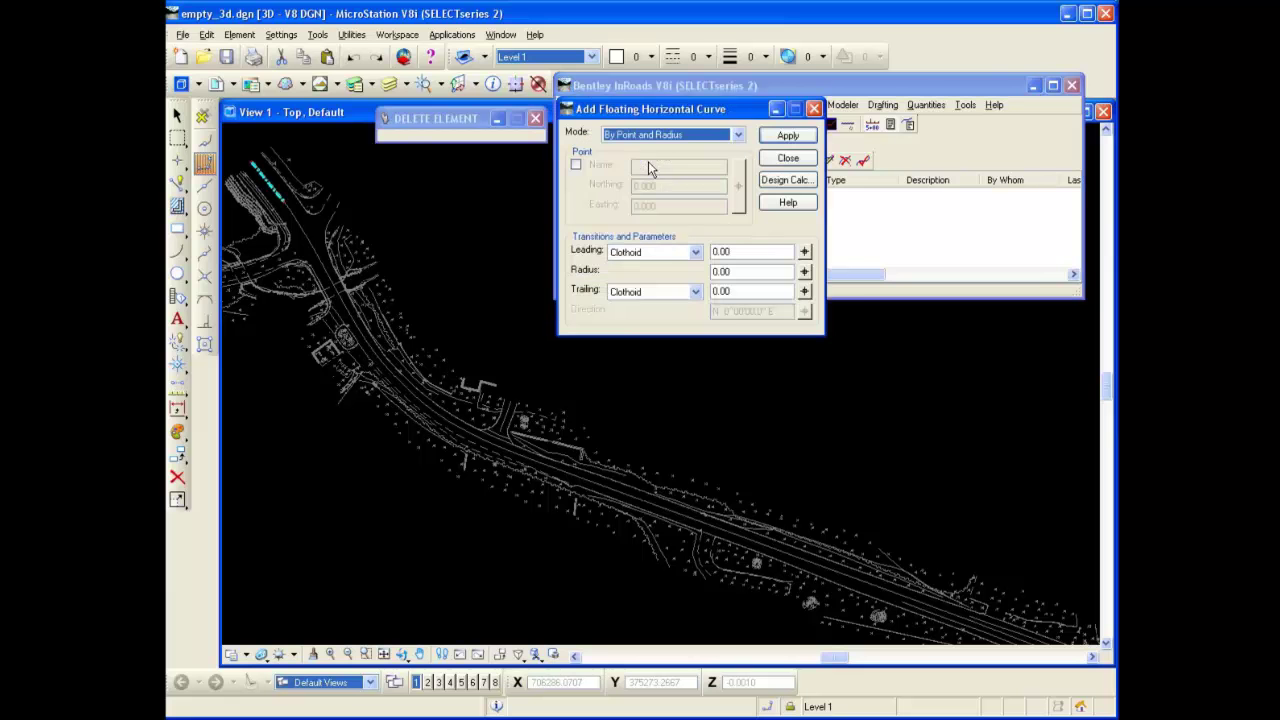
{"action": "left_click_drag", "start_coordinate": [660, 113], "coordinate": [701, 163]}
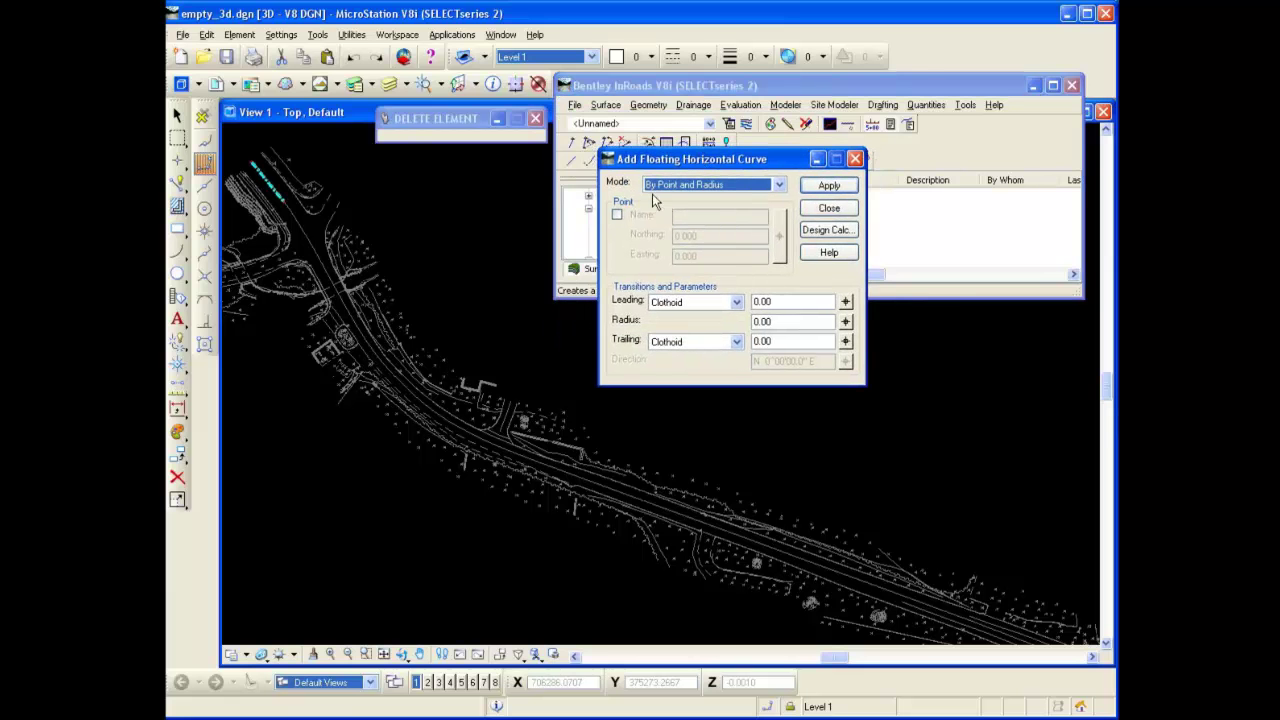
{"action": "left_click", "coordinate": [780, 186]}
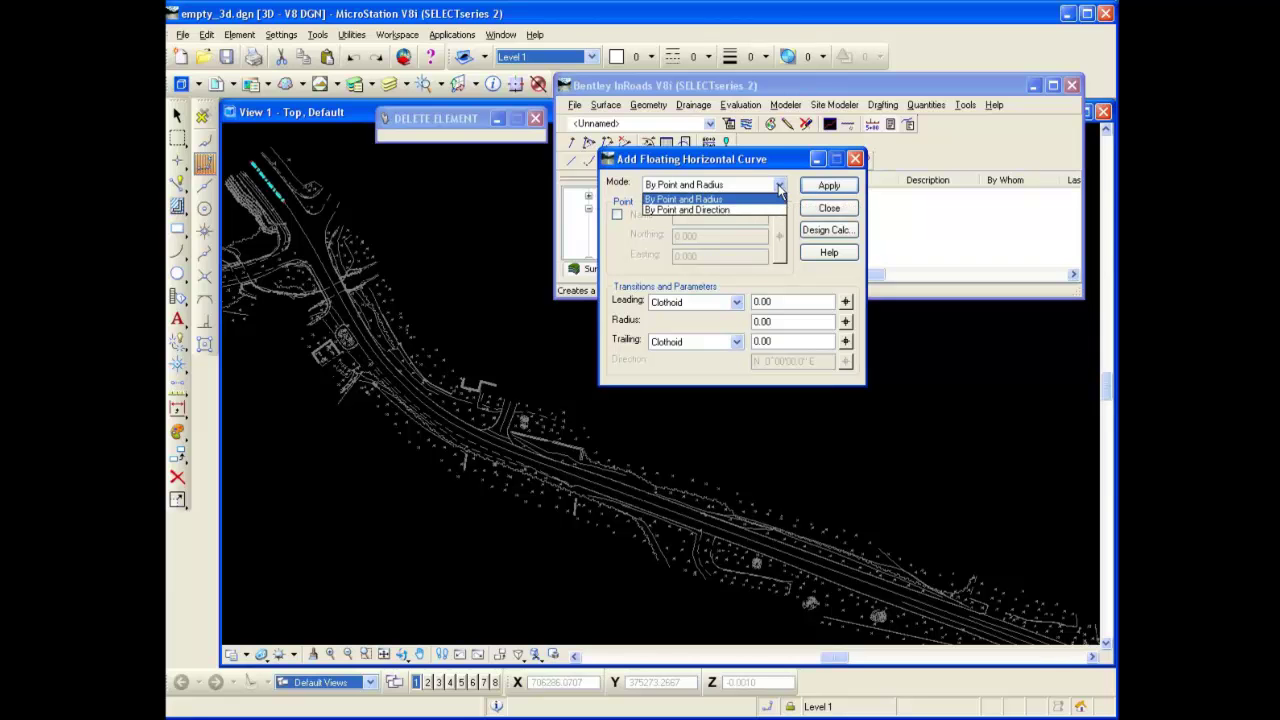
{"action": "left_click", "coordinate": [778, 199]}
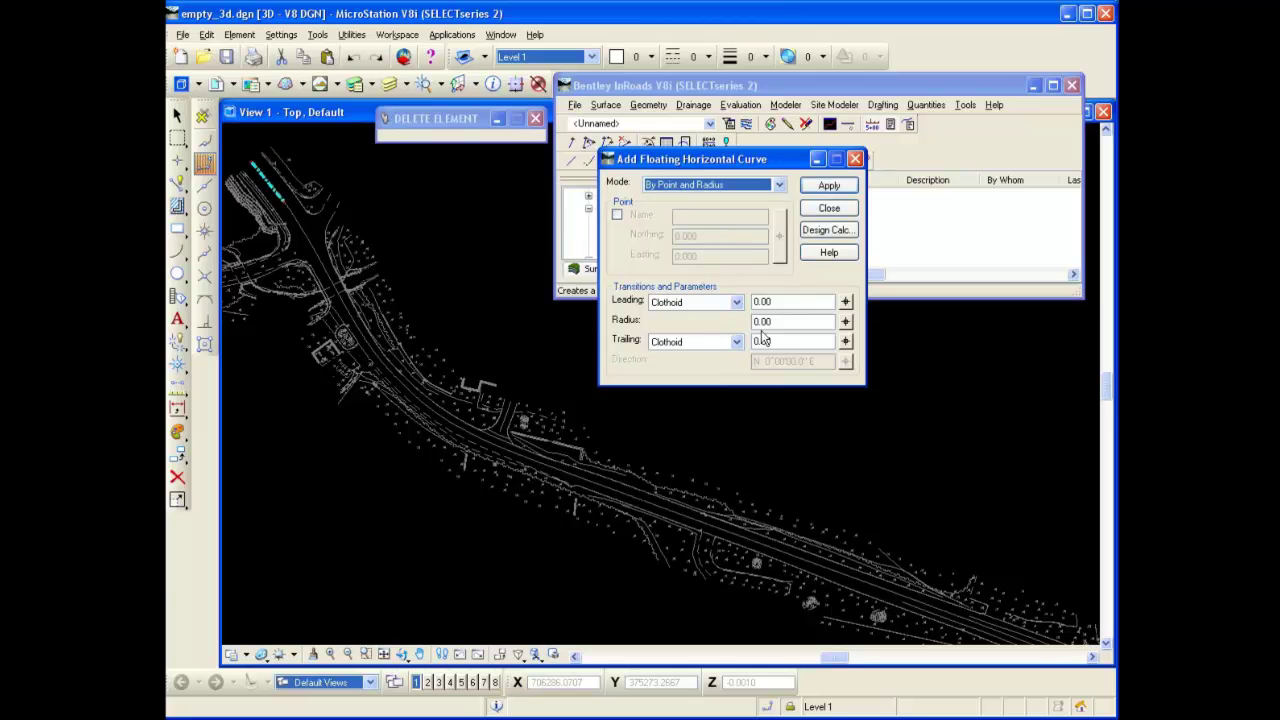
{"action": "left_click_drag", "start_coordinate": [778, 322], "coordinate": [748, 328]}
{"action": "type", "text": "750"}
{"action": "left_click", "coordinate": [846, 191]}
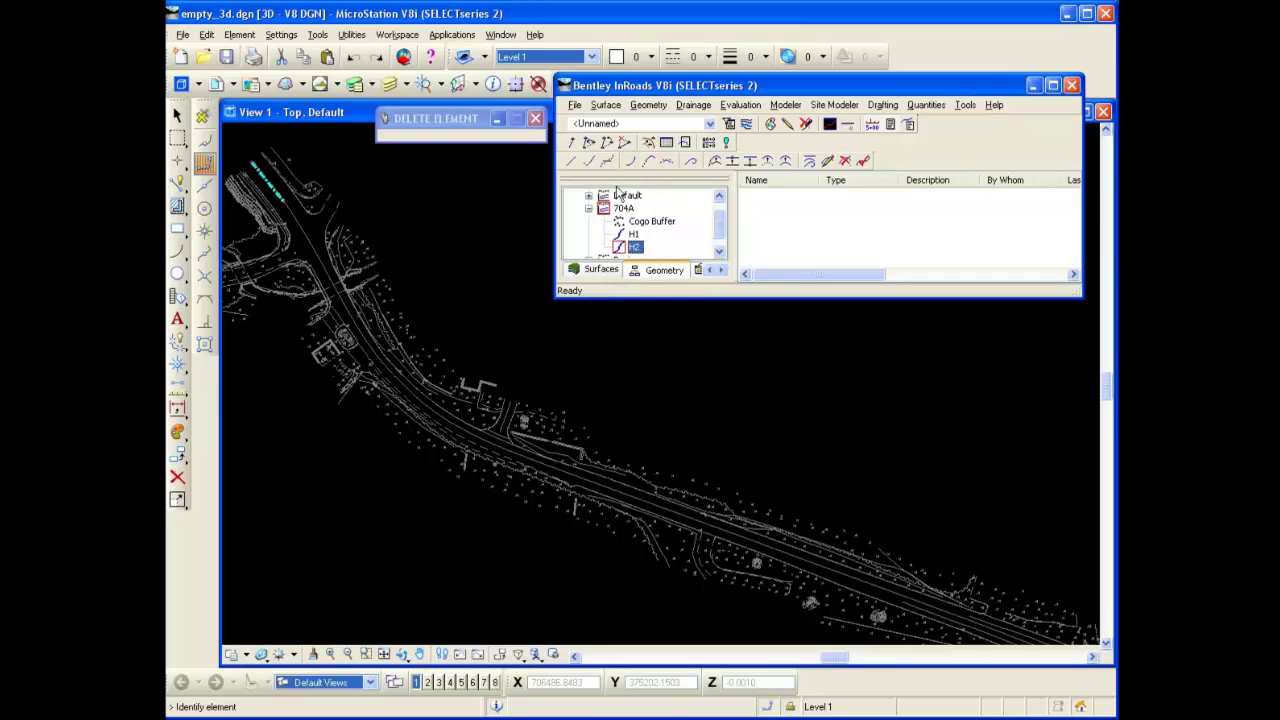
Attach the curve to the fixed line, place it along the road, and close the settings.
{"action": "left_click", "coordinate": [283, 198]}
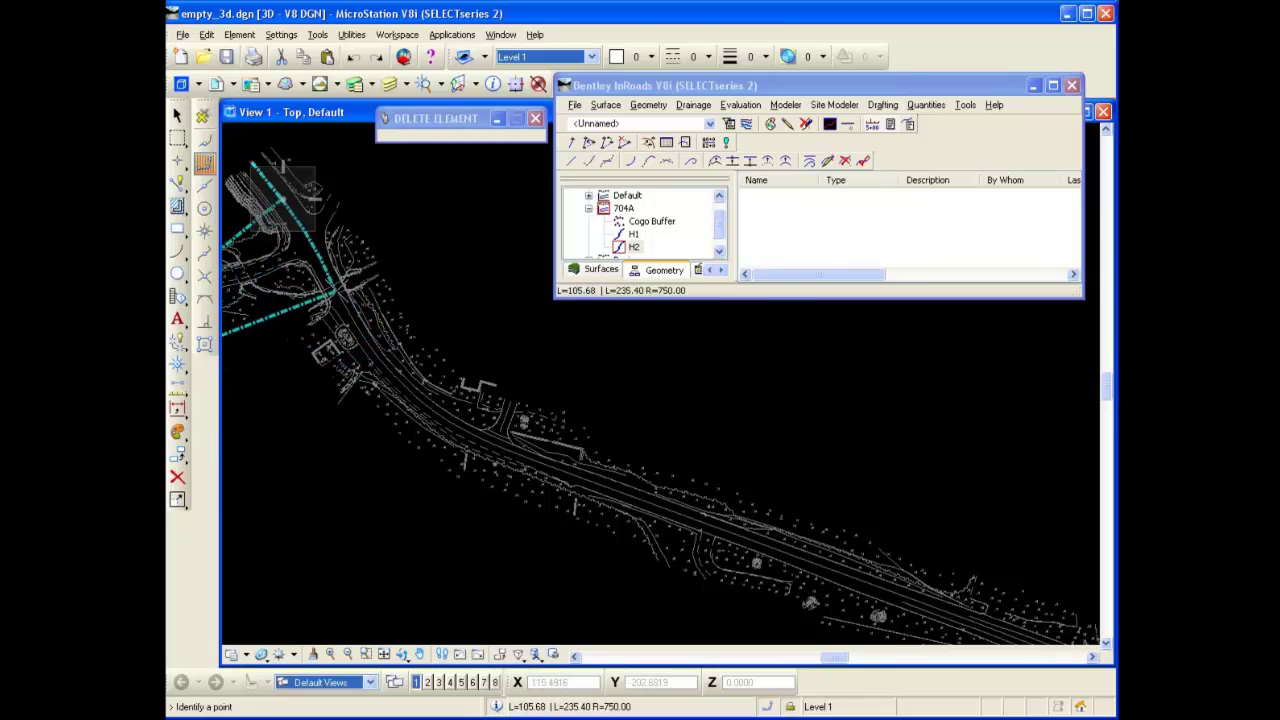
{"action": "left_click", "coordinate": [336, 296]}
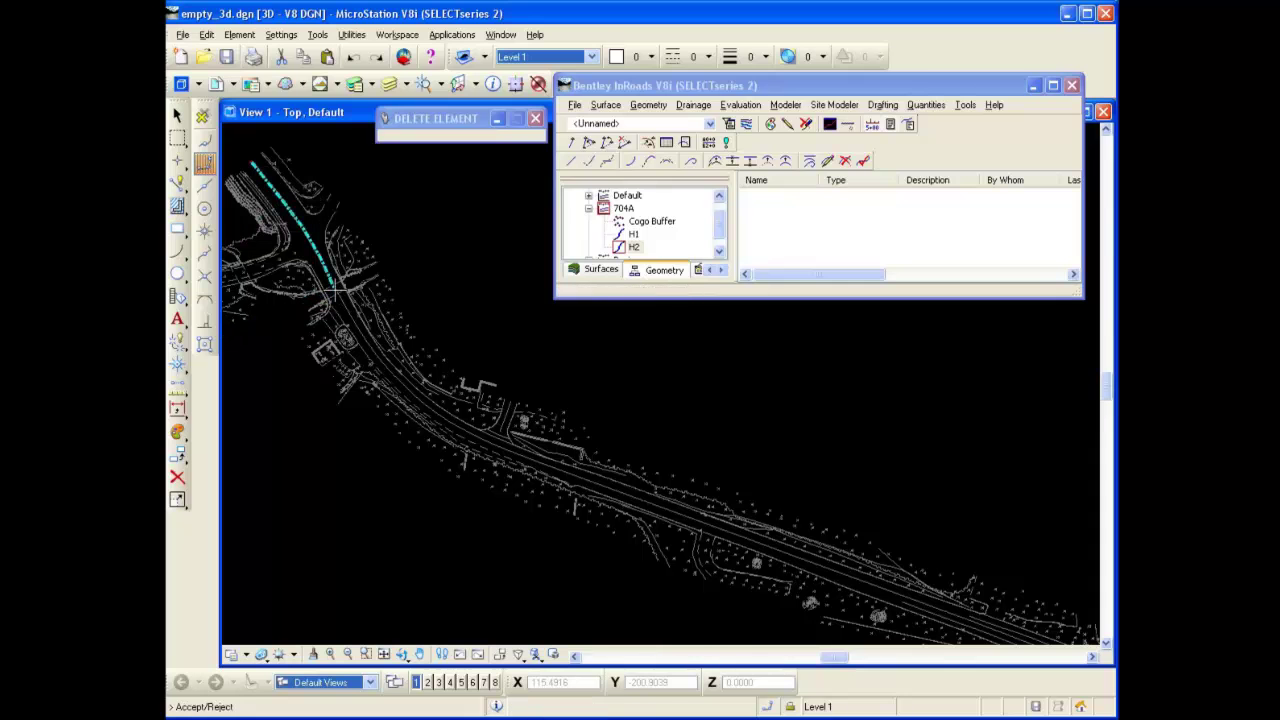
{"action": "left_click", "coordinate": [372, 345]}
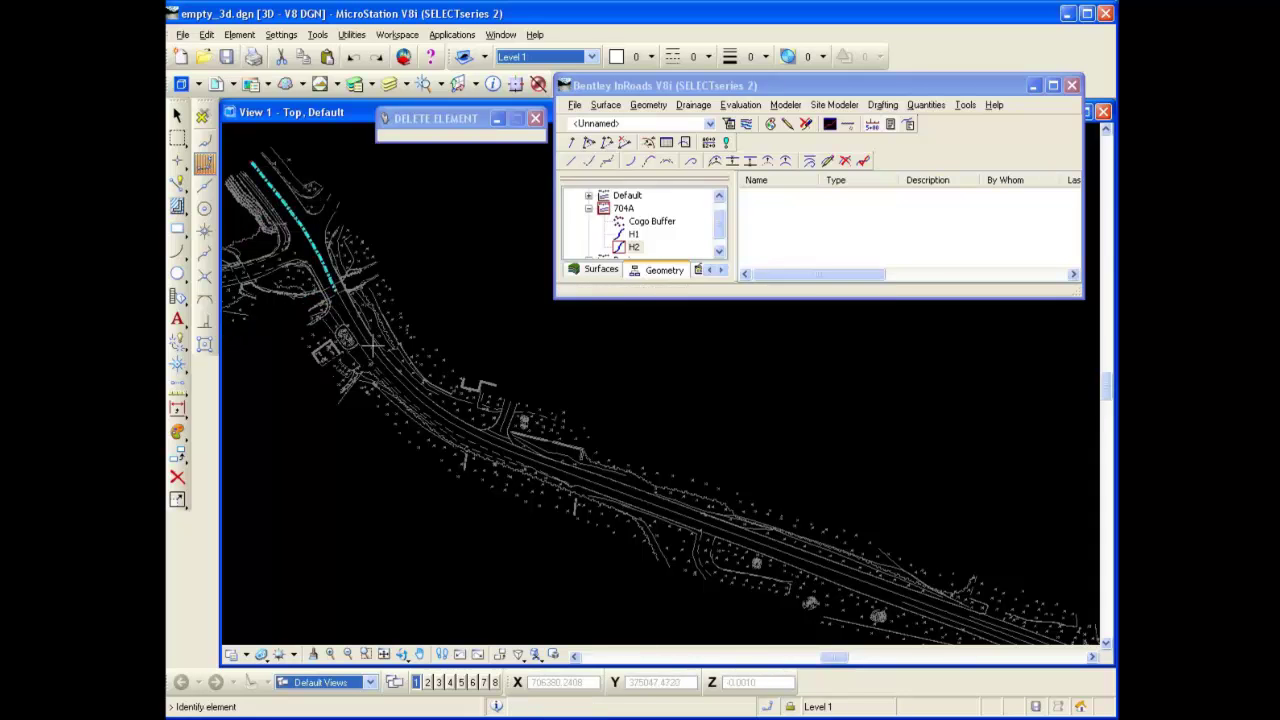
{"action": "right_click", "coordinate": [457, 358]}
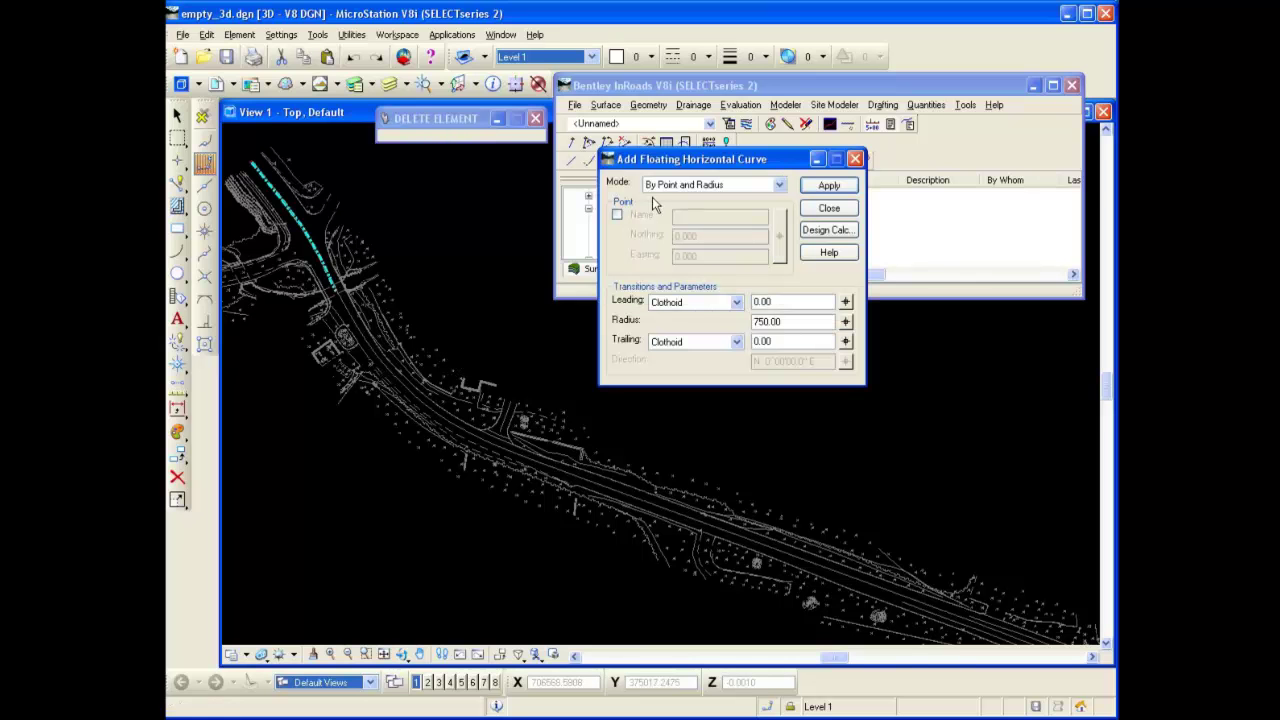
{"action": "left_click", "coordinate": [820, 210]}
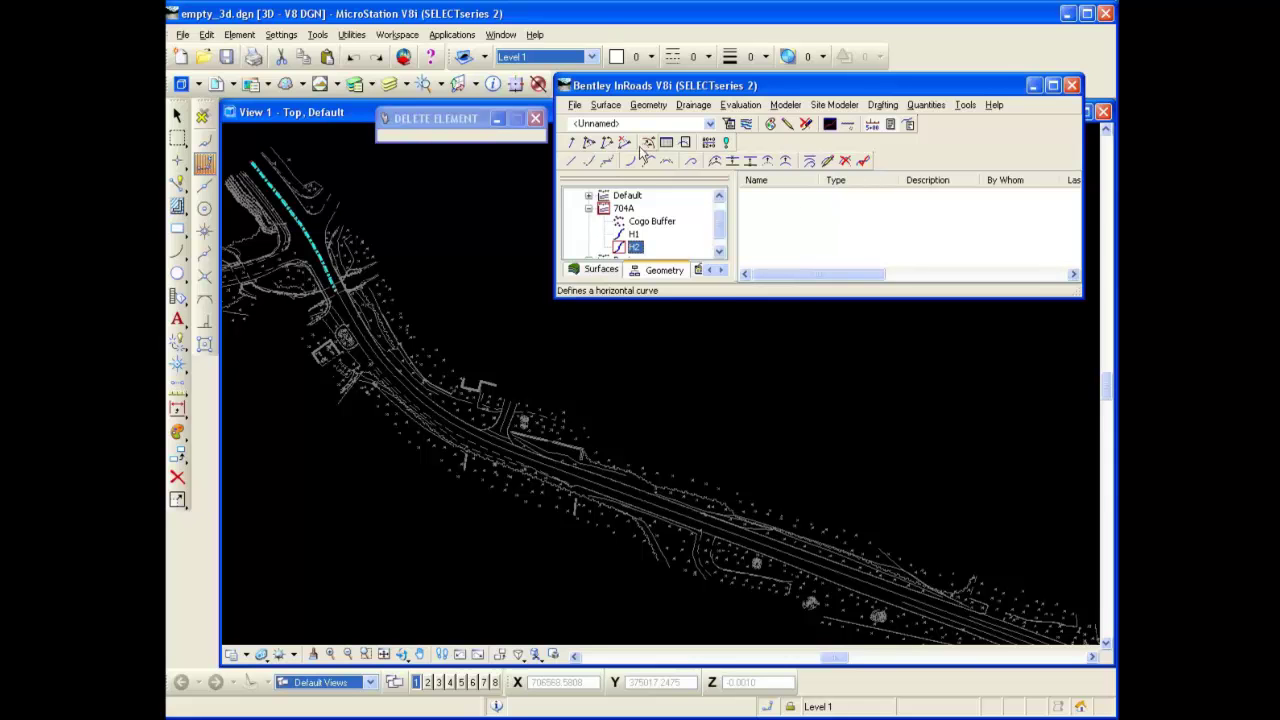
Place a floating tangent line from the existing H2 curve along the northern road, then close its settings.
{"action": "left_click", "coordinate": [592, 166]}
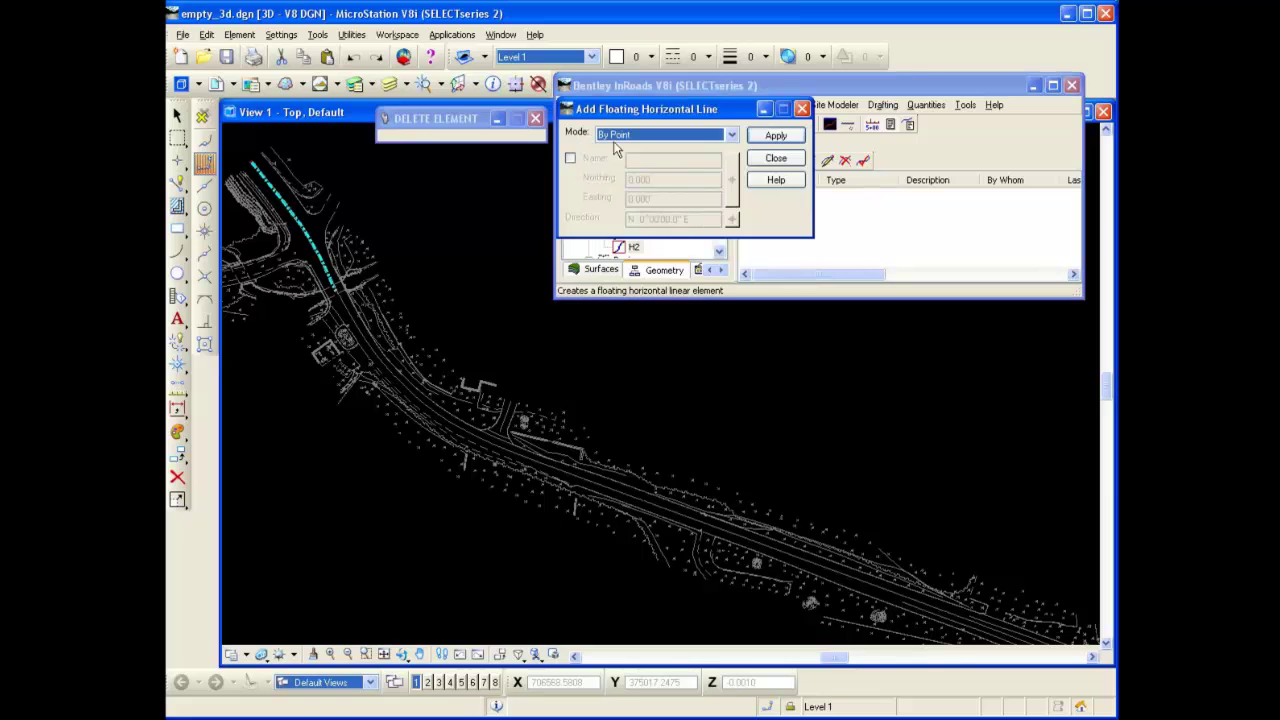
{"action": "left_click_drag", "start_coordinate": [630, 113], "coordinate": [634, 147]}
{"action": "left_click", "coordinate": [737, 170]}
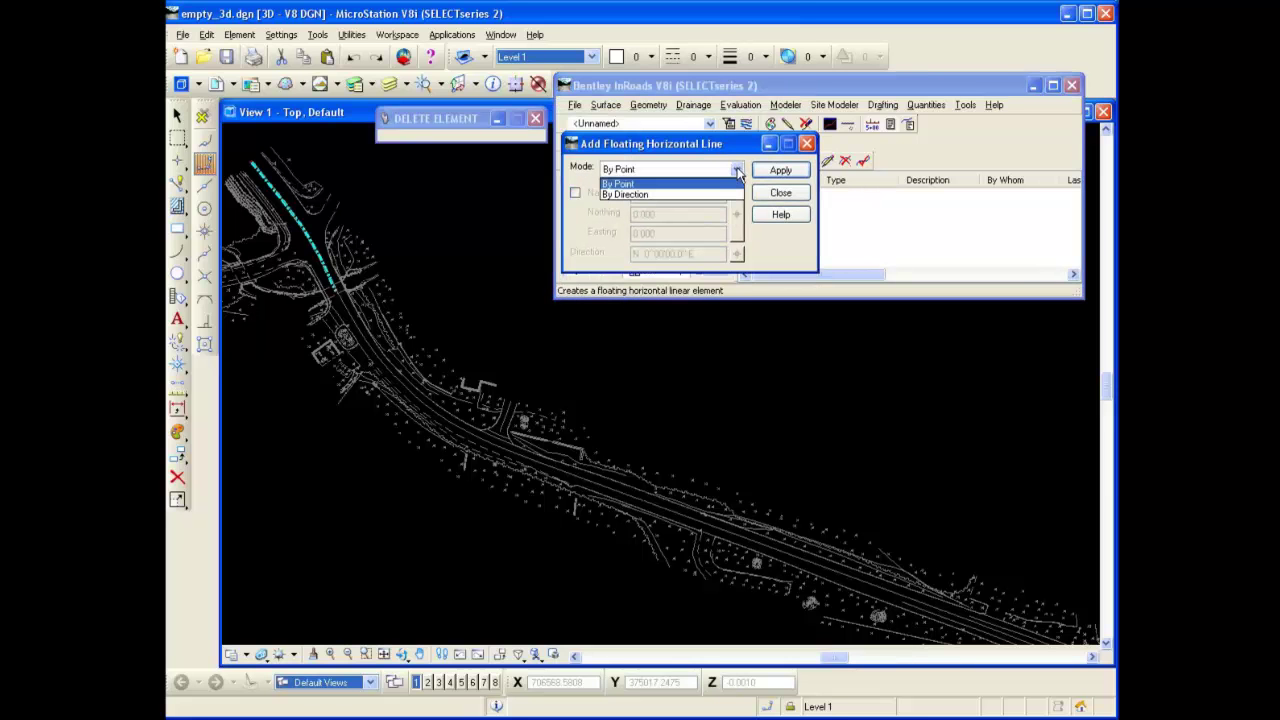
{"action": "left_click", "coordinate": [737, 170]}
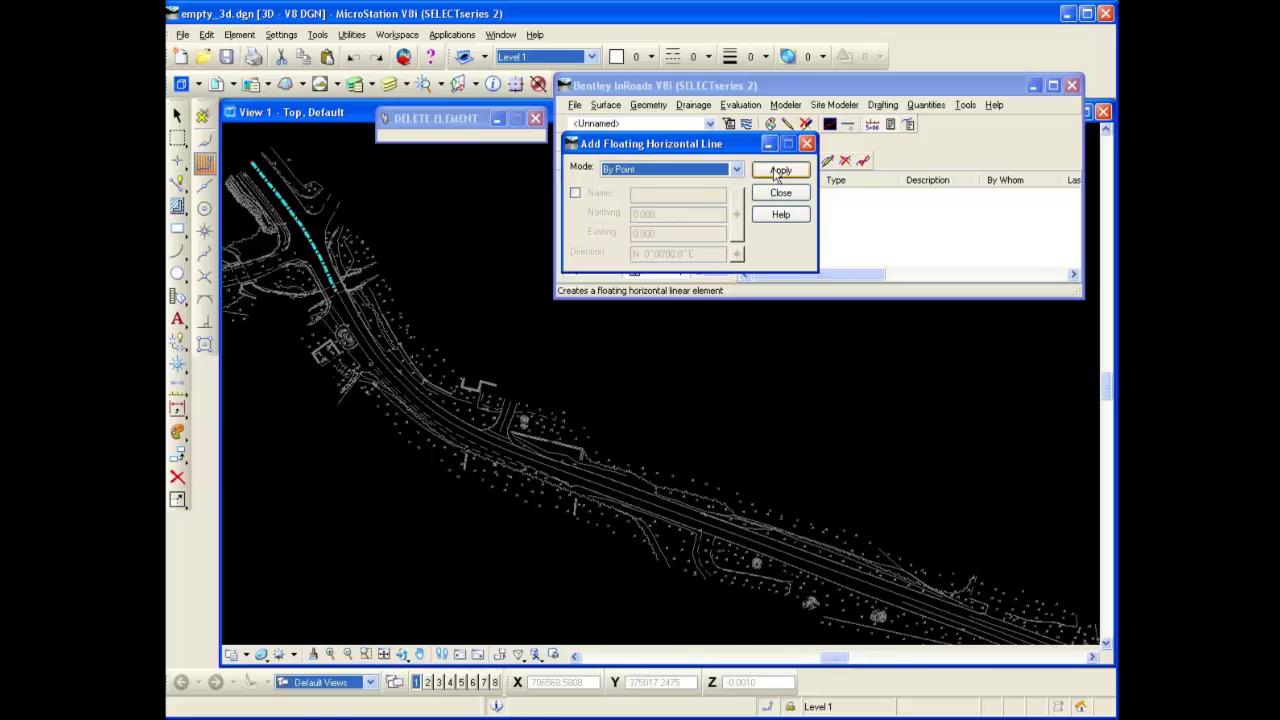
{"action": "left_click", "coordinate": [776, 175]}
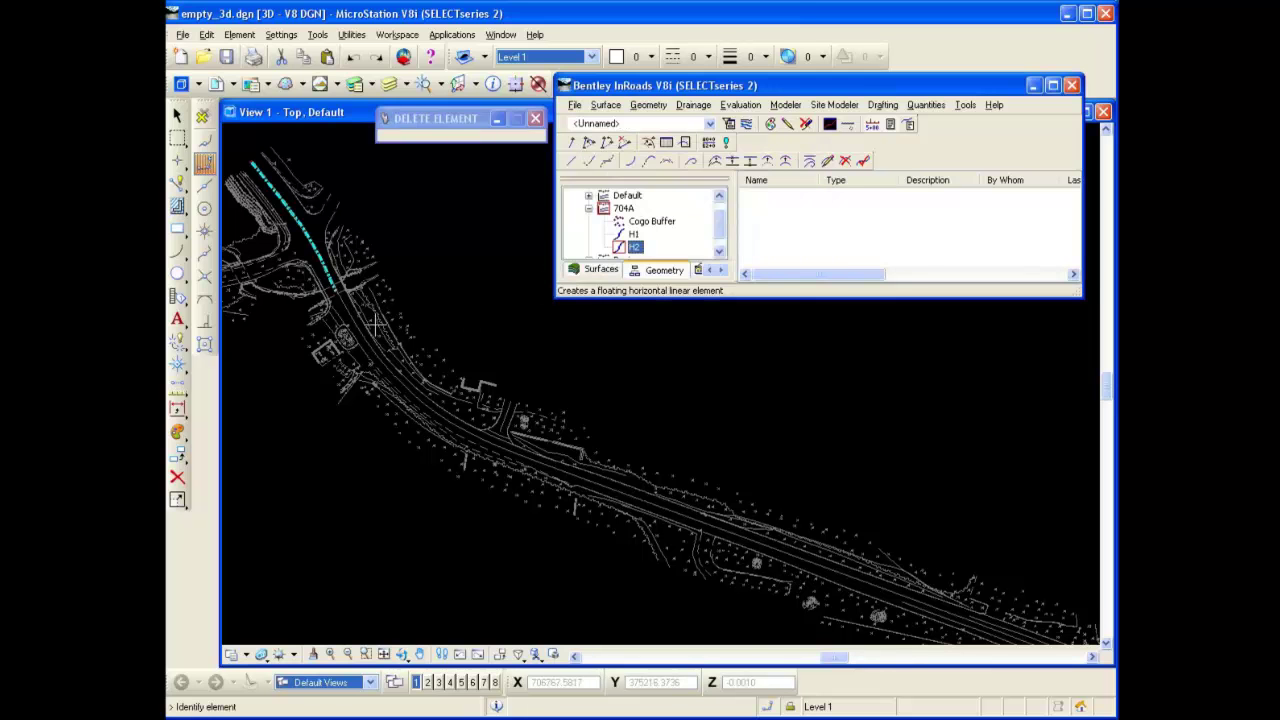
{"action": "scroll", "coordinate": [300, 256], "scroll_direction": "up", "scroll_amount": 2}
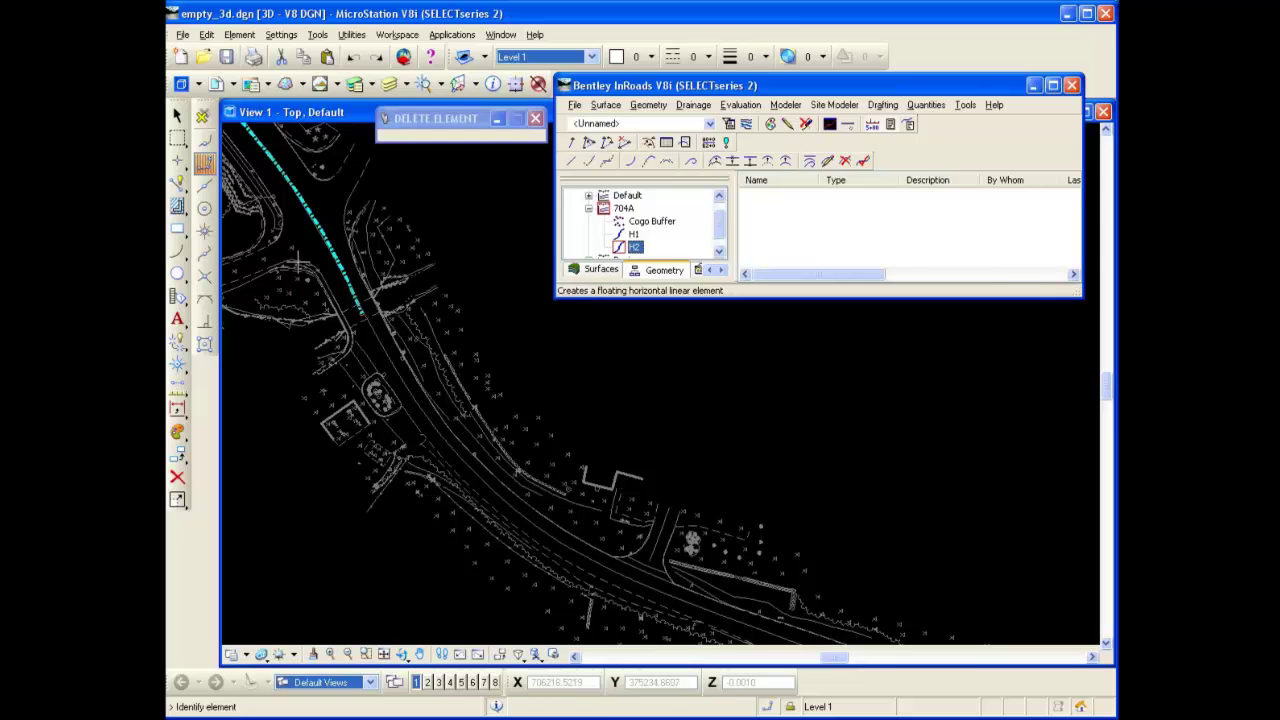
{"action": "scroll", "coordinate": [299, 268], "scroll_direction": "up", "scroll_amount": 2}
{"action": "left_click", "coordinate": [405, 346]}
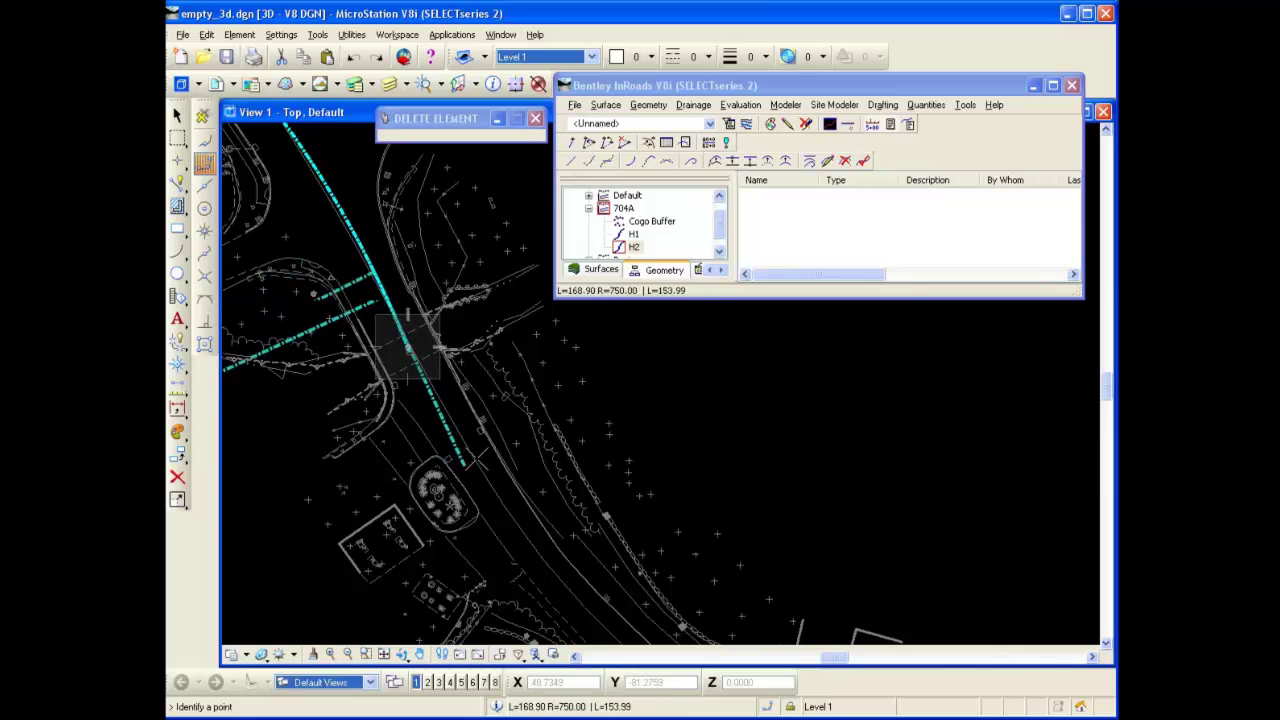
{"action": "scroll", "coordinate": [480, 460], "scroll_direction": "down", "scroll_amount": 3}
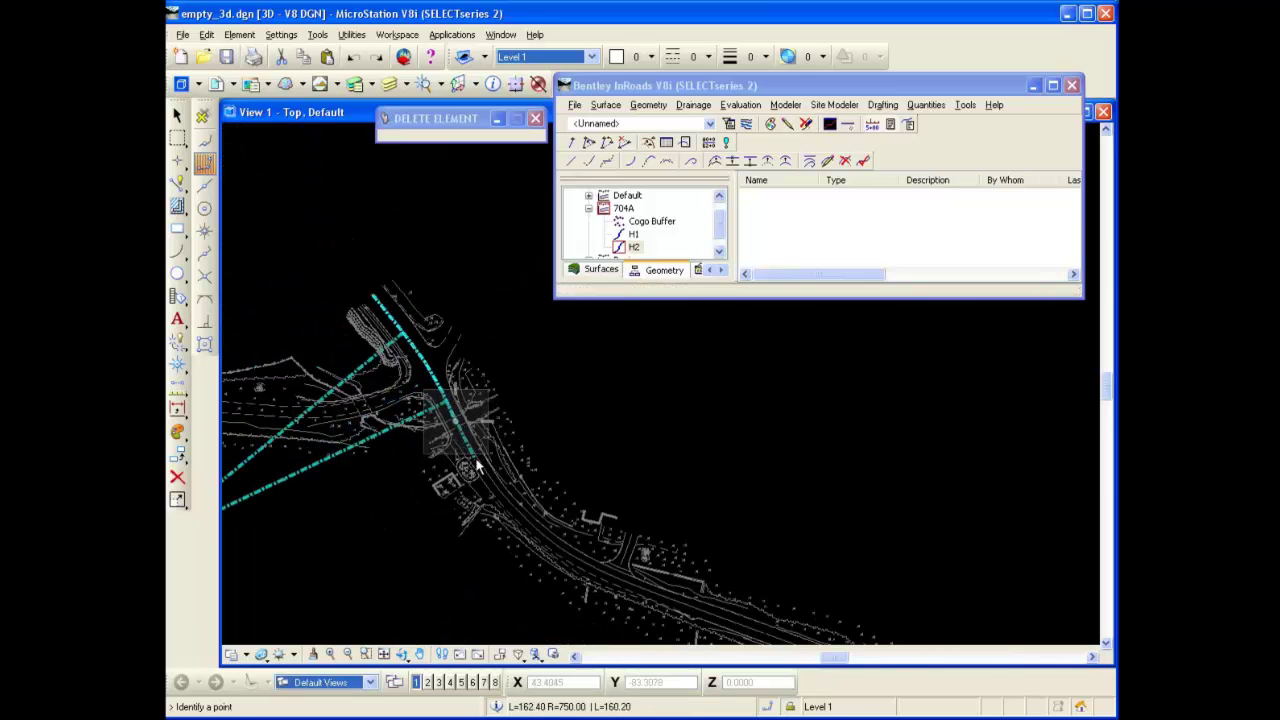
{"action": "scroll", "coordinate": [475, 465], "scroll_direction": "up", "scroll_amount": 2}
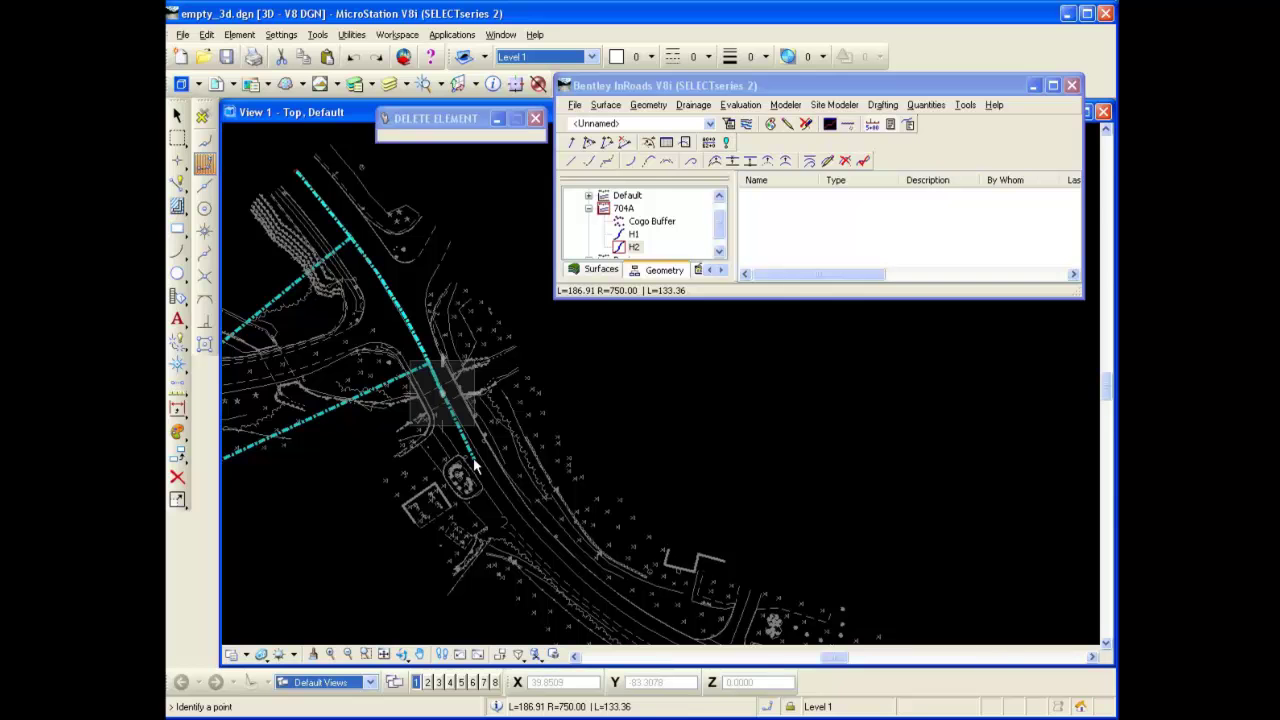
{"action": "right_click", "coordinate": [475, 465]}
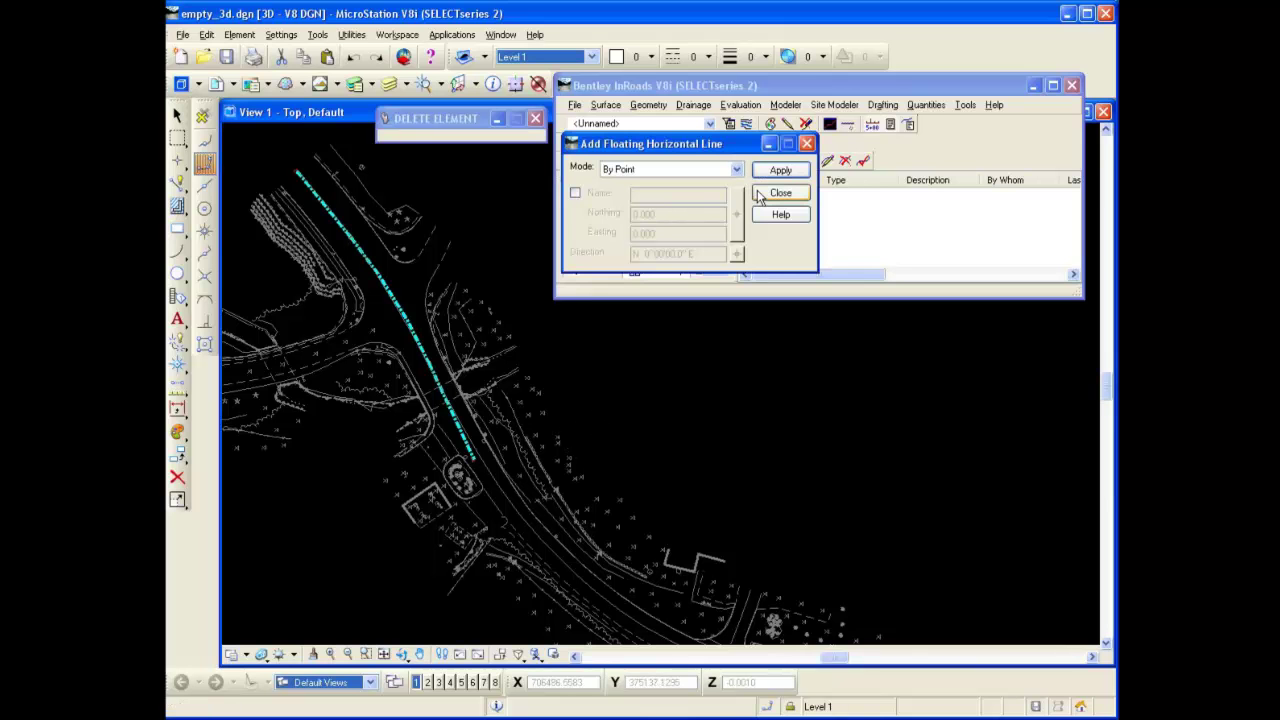
{"action": "left_click", "coordinate": [760, 194]}
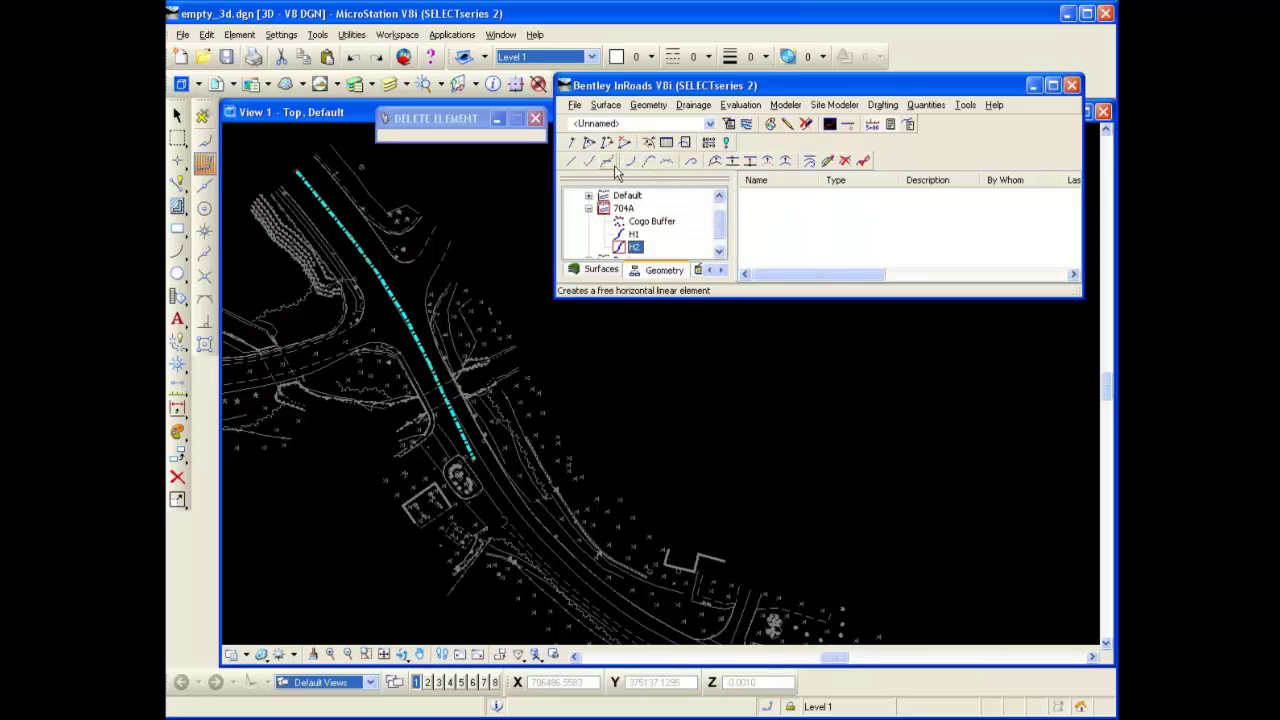
Start a fixed curve by Two Points and Radius, picking both points along the road's bend.
{"action": "scroll", "coordinate": [445, 280], "scroll_direction": "down", "scroll_amount": 2}
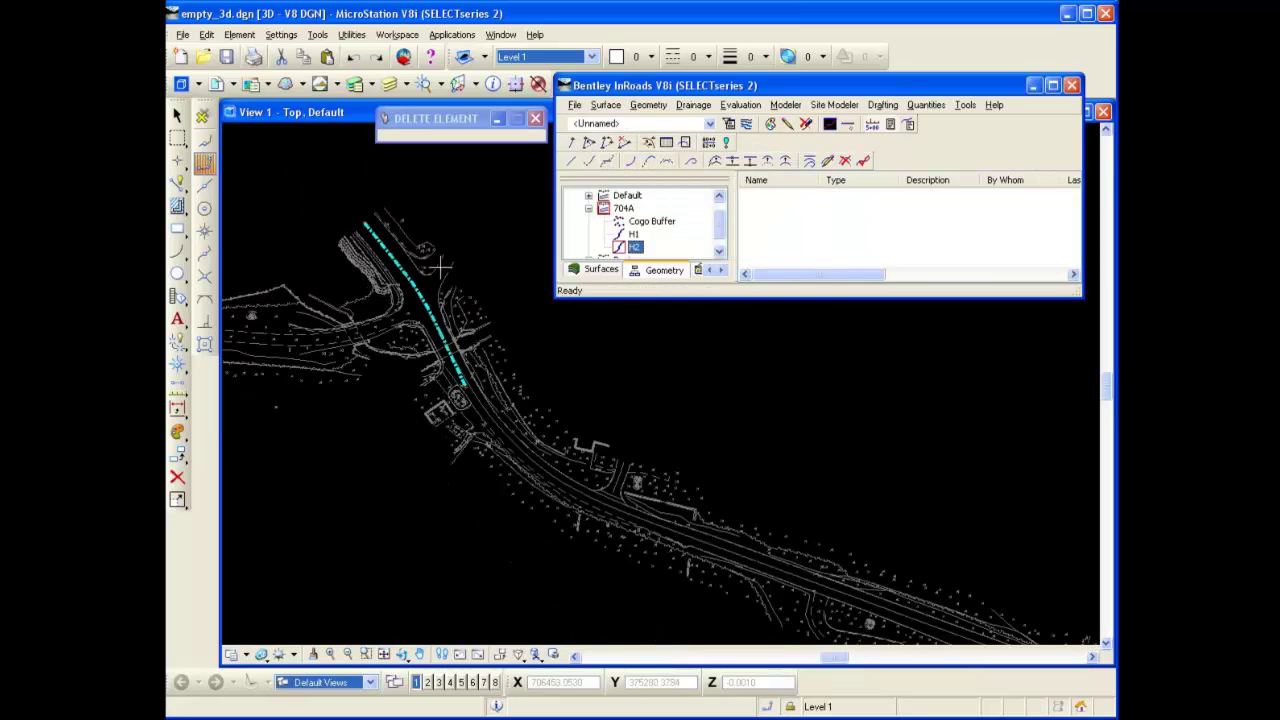
{"action": "left_click", "coordinate": [631, 163]}
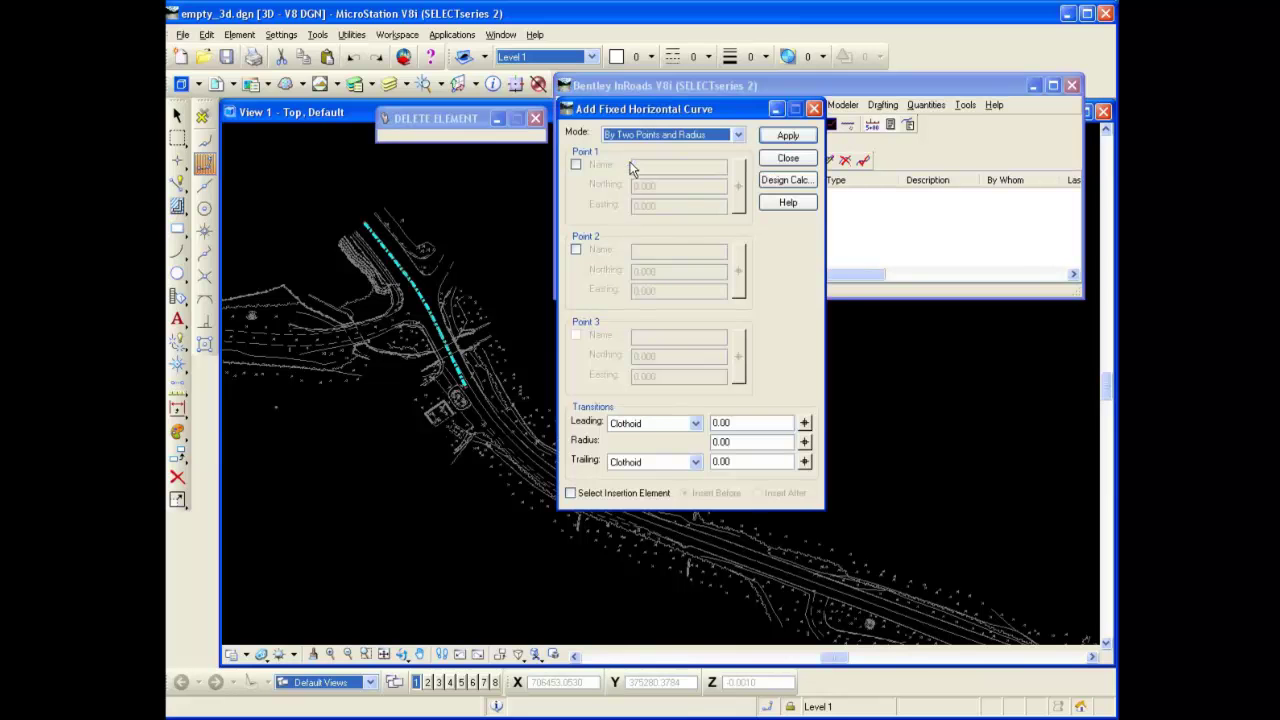
{"action": "left_click", "coordinate": [738, 135]}
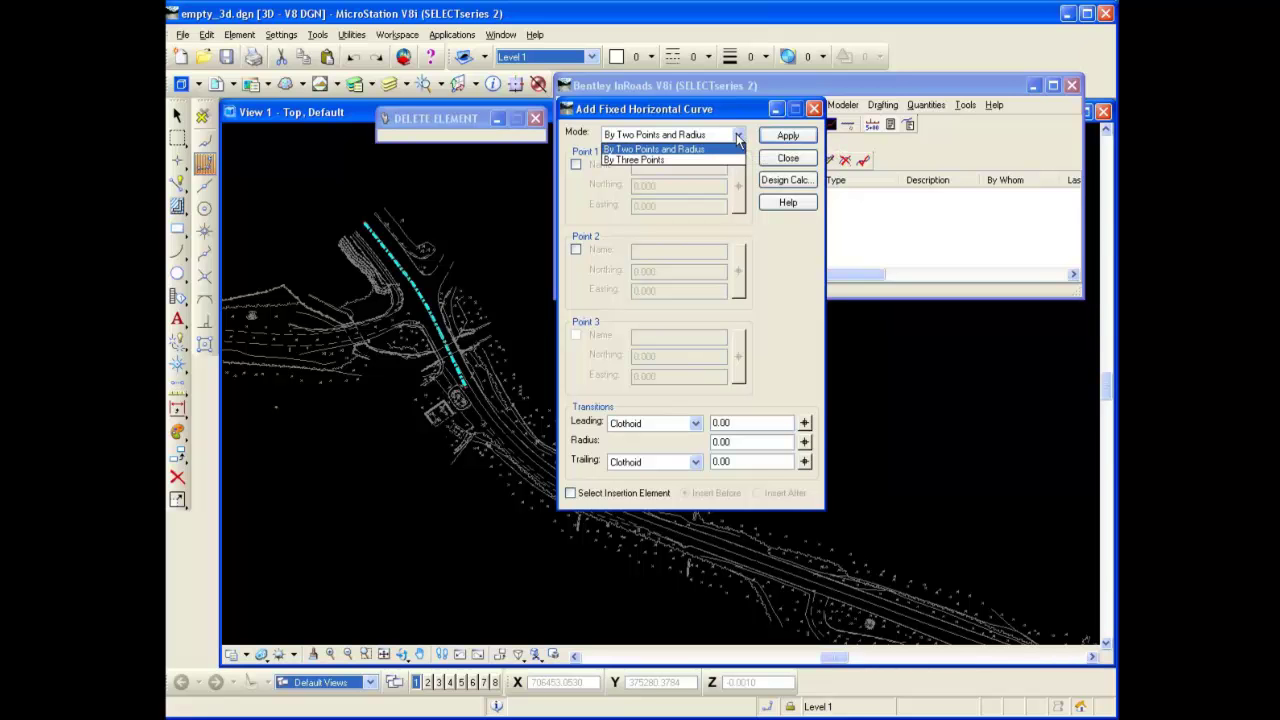
{"action": "left_click", "coordinate": [738, 135]}
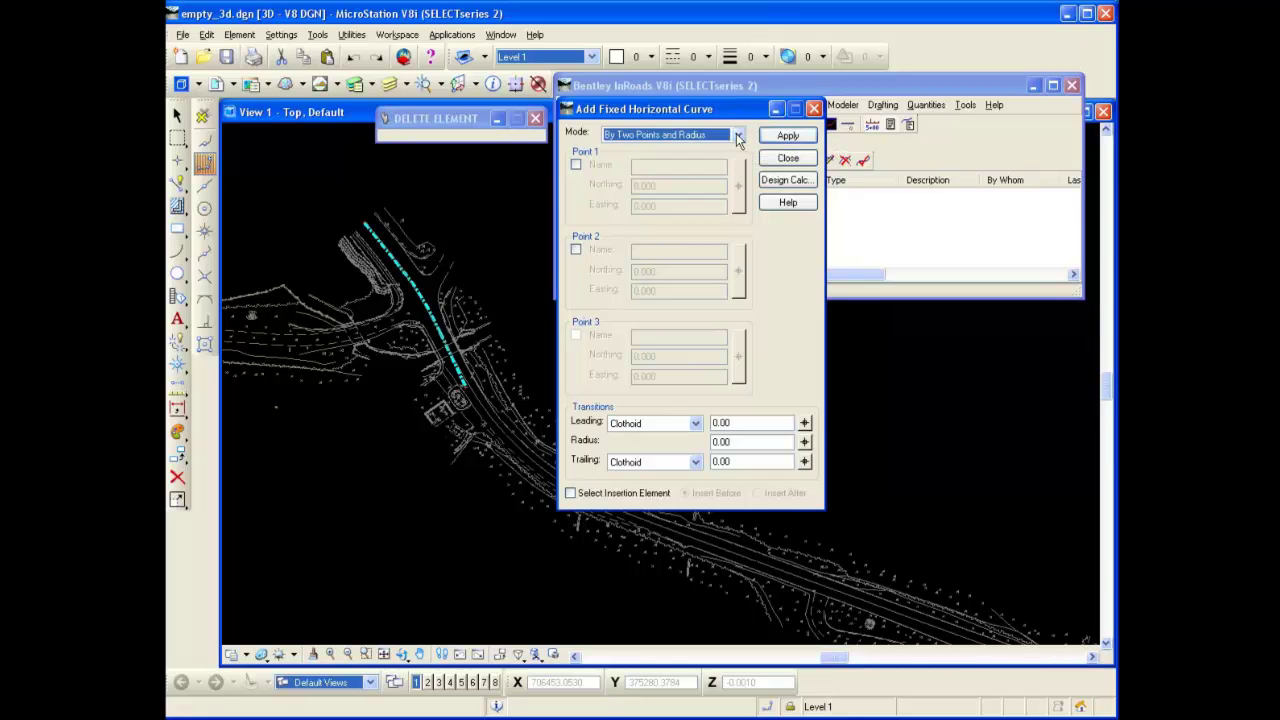
{"action": "left_click", "coordinate": [576, 164]}
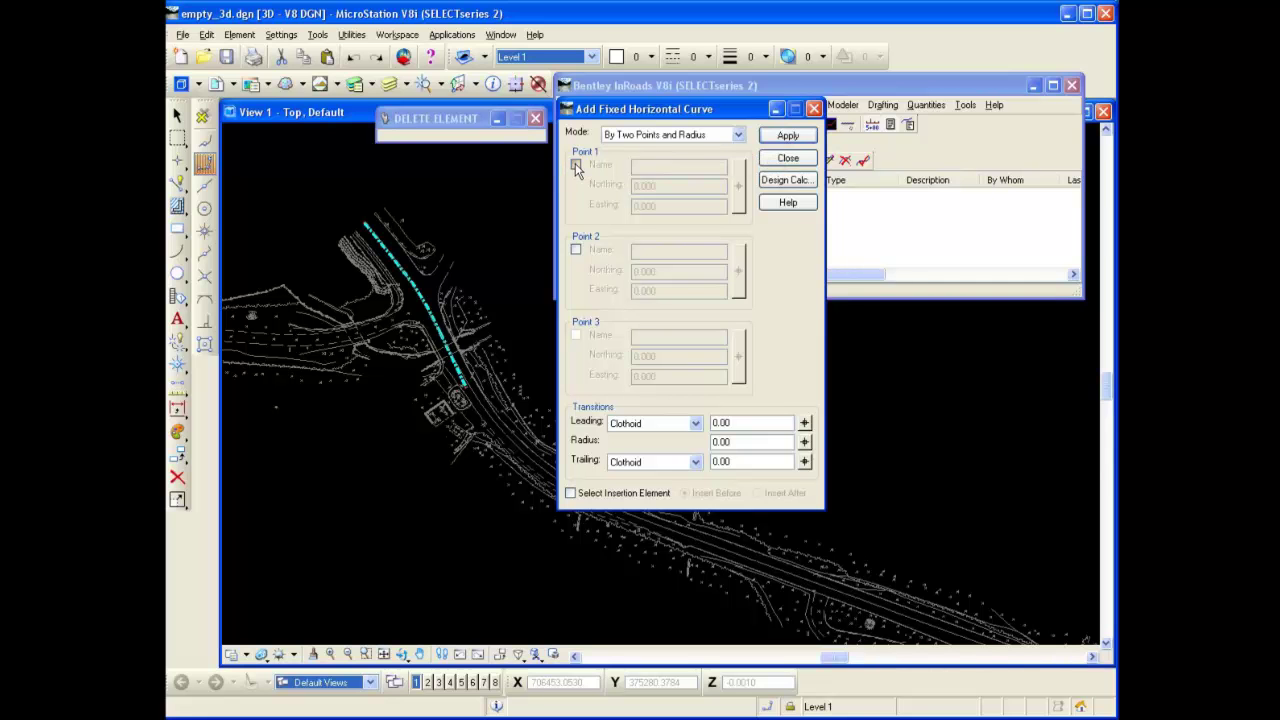
{"action": "left_click", "coordinate": [576, 250]}
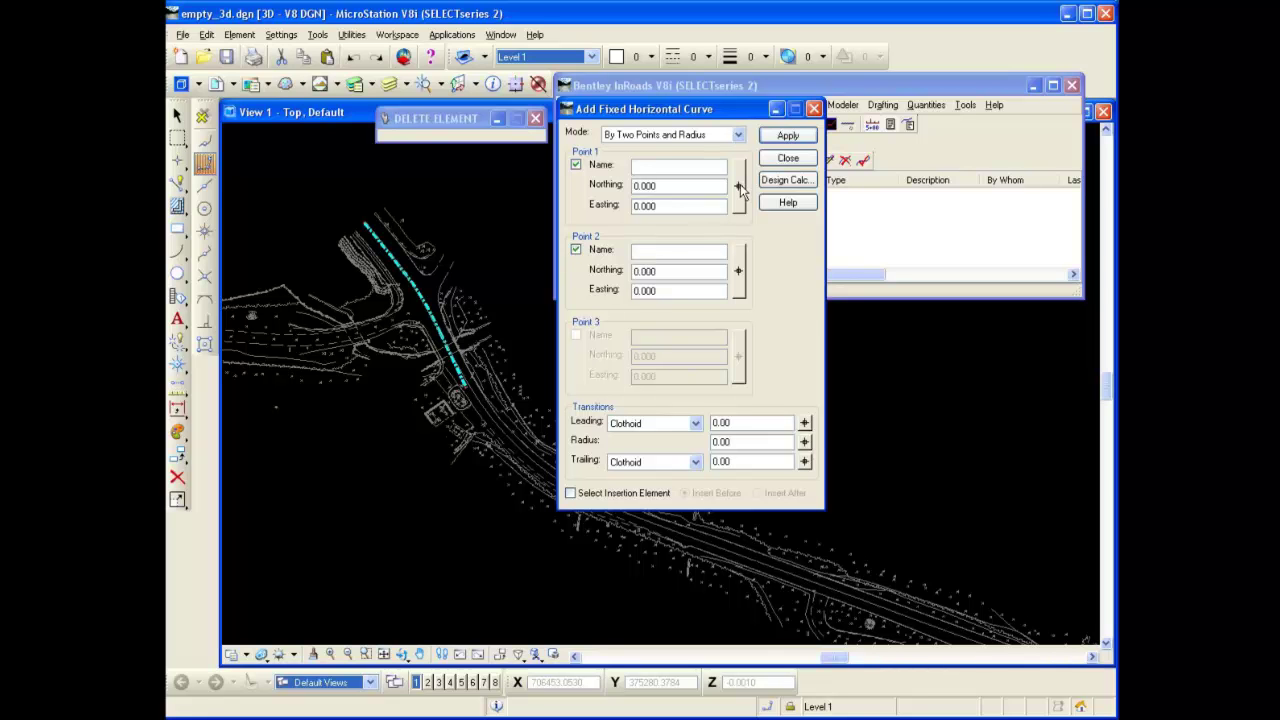
{"action": "left_click", "coordinate": [740, 187]}
{"action": "left_click", "coordinate": [741, 191]}
{"action": "scroll", "coordinate": [518, 480], "scroll_direction": "up", "scroll_amount": 2}
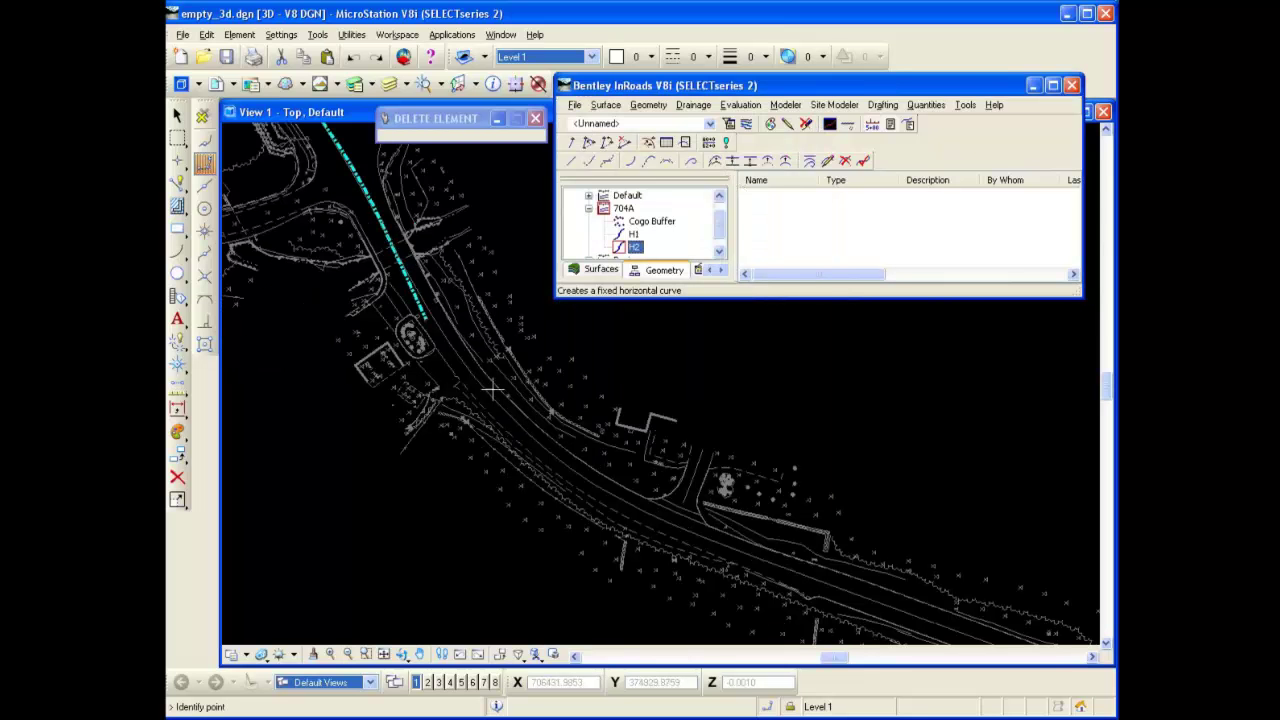
{"action": "left_click", "coordinate": [455, 352]}
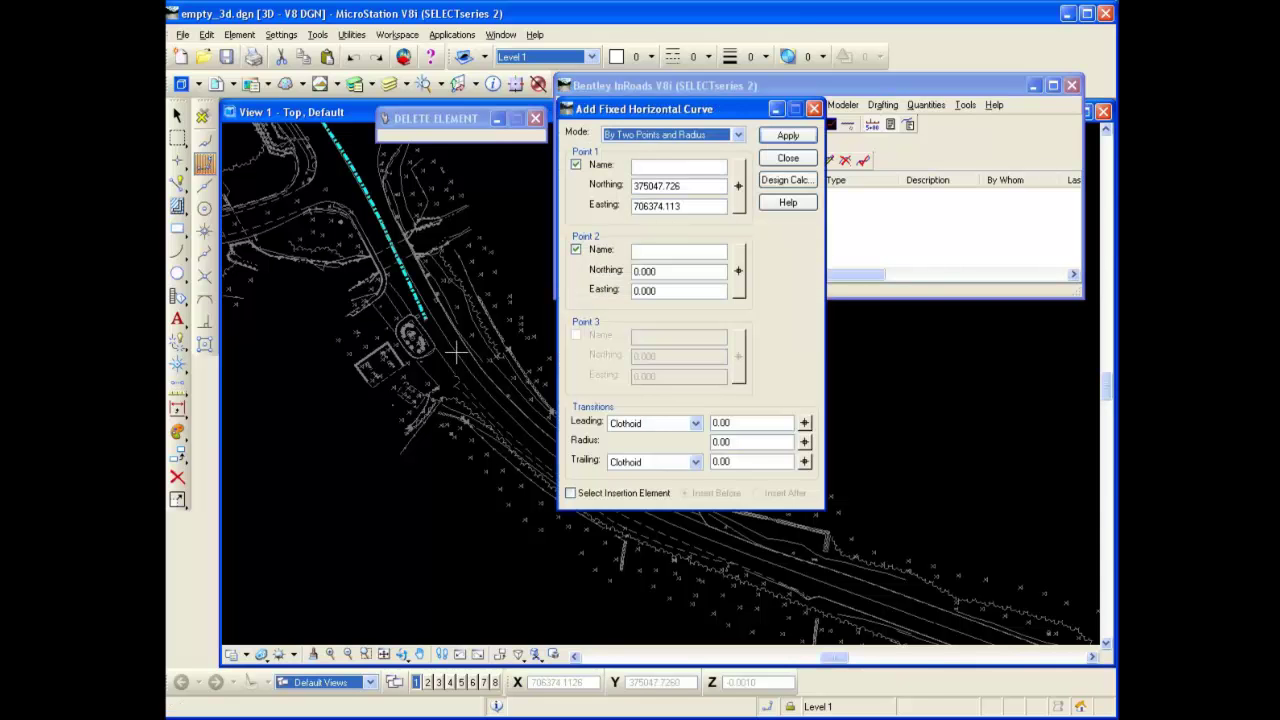
{"action": "left_click", "coordinate": [741, 272]}
{"action": "scroll", "coordinate": [651, 521], "scroll_direction": "up", "scroll_amount": 2}
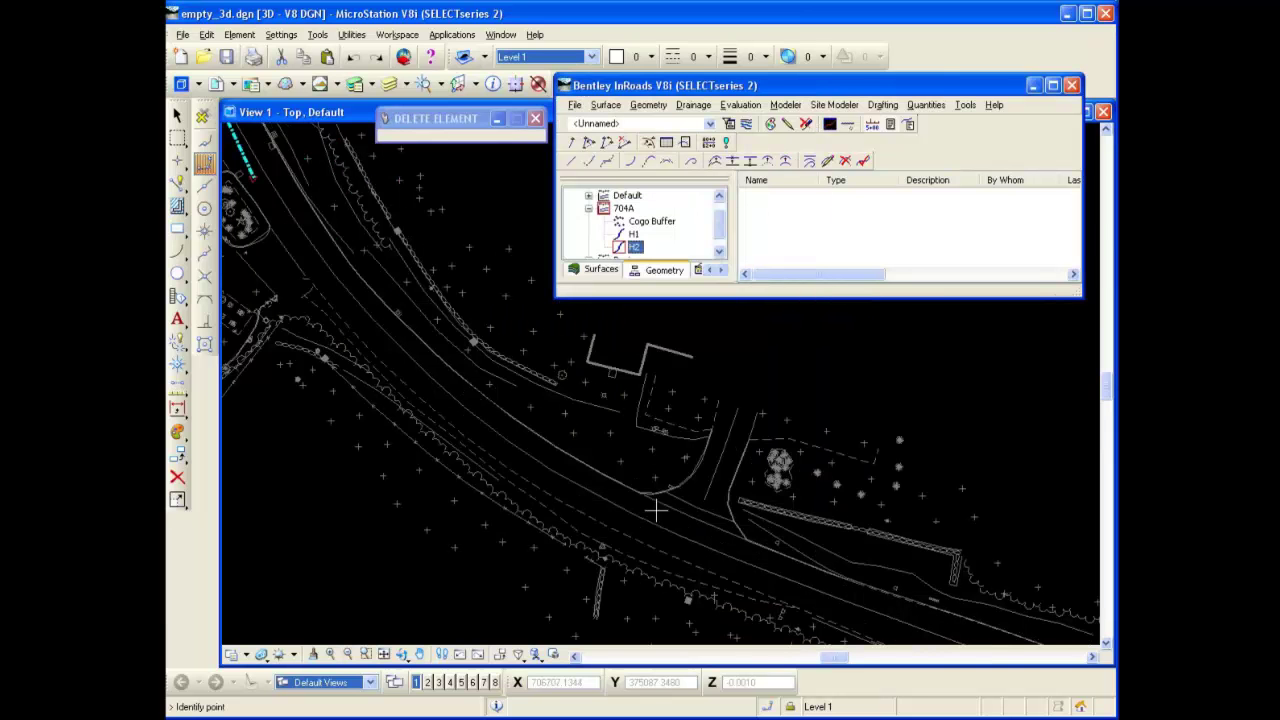
{"action": "left_click", "coordinate": [651, 521]}
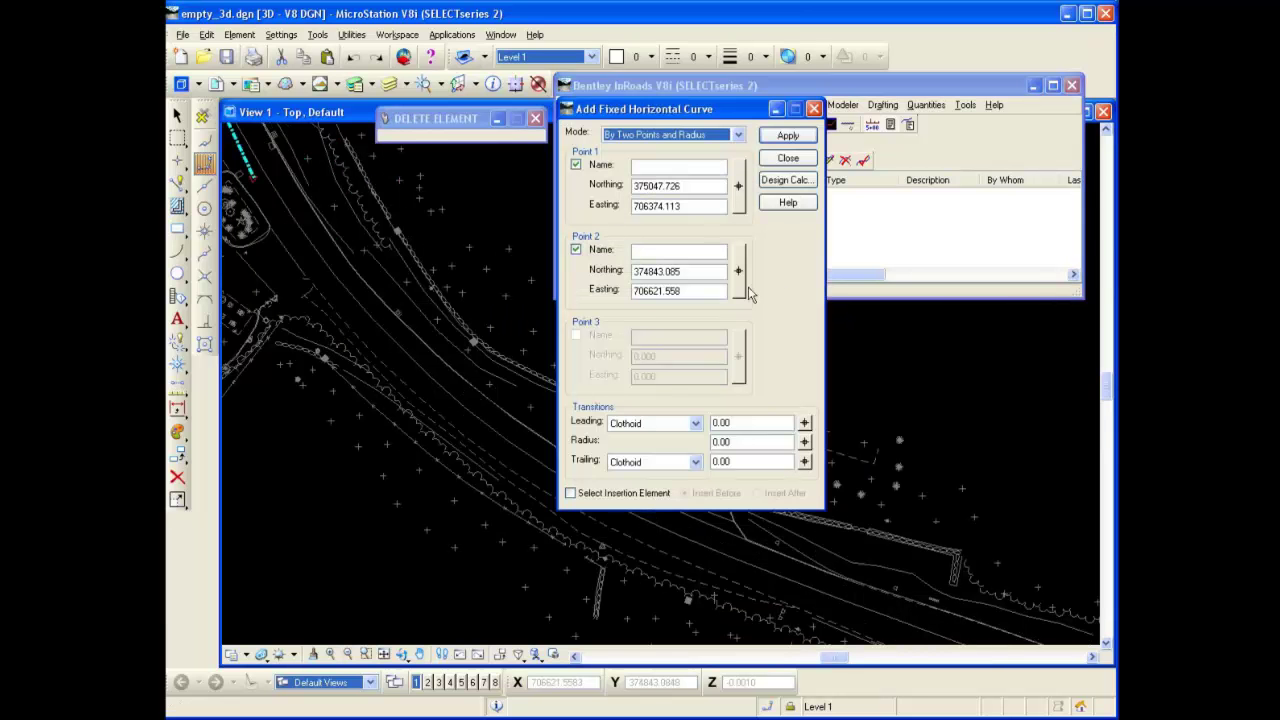
Set the curve radius to -700 and accept the curve into H2.
{"action": "left_click_drag", "start_coordinate": [734, 441], "coordinate": [712, 447]}
{"action": "type", "text": "7"}
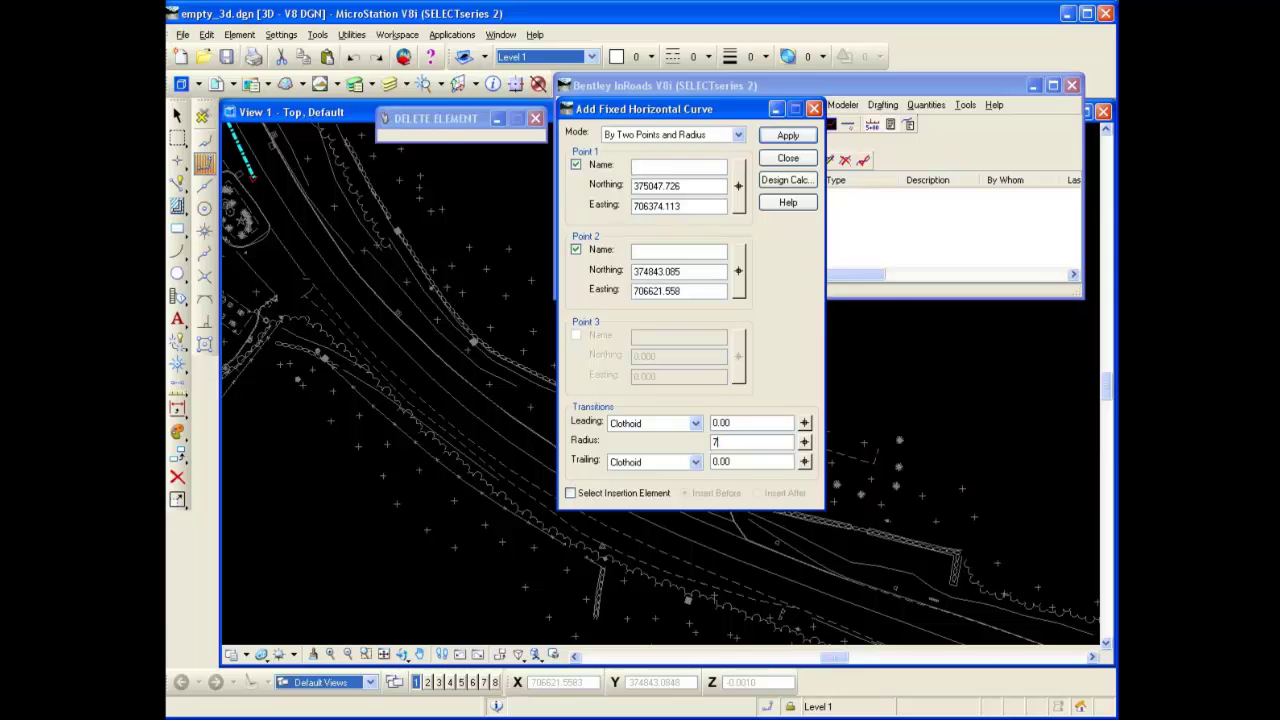
{"action": "left_click_drag", "start_coordinate": [678, 108], "coordinate": [789, 96]}
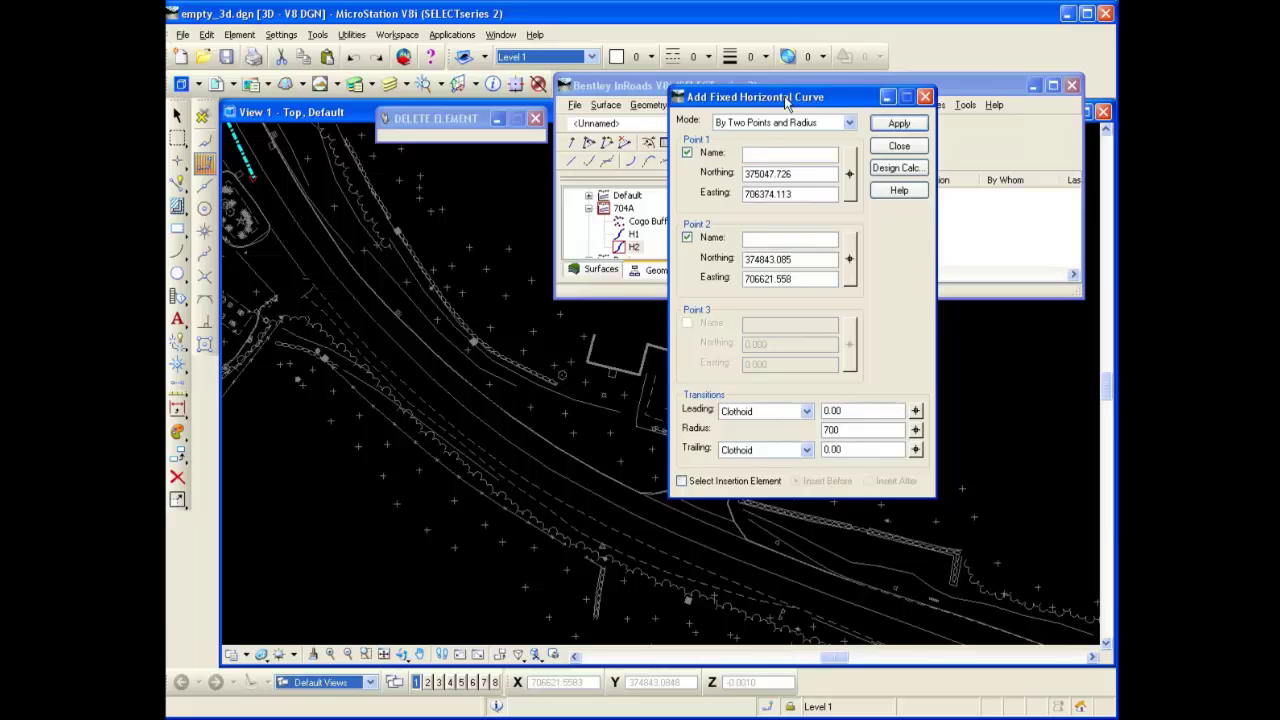
{"action": "left_click", "coordinate": [898, 126]}
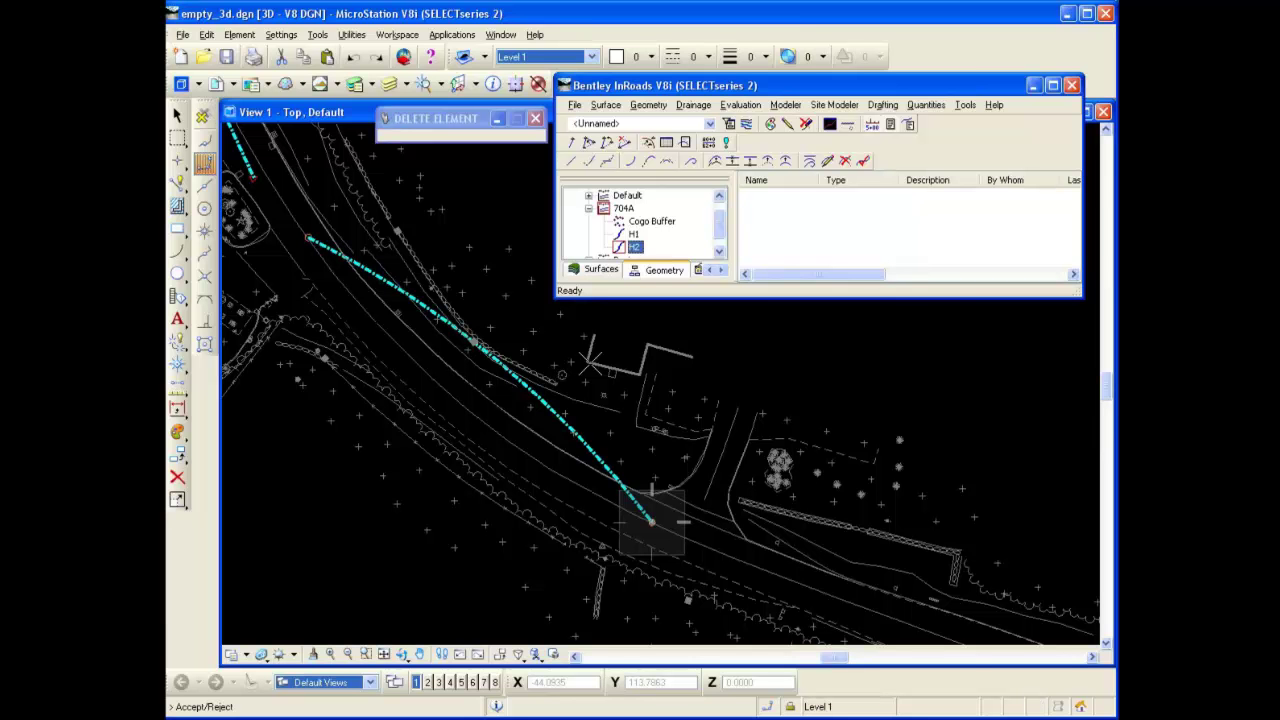
{"action": "left_click", "coordinate": [651, 521]}
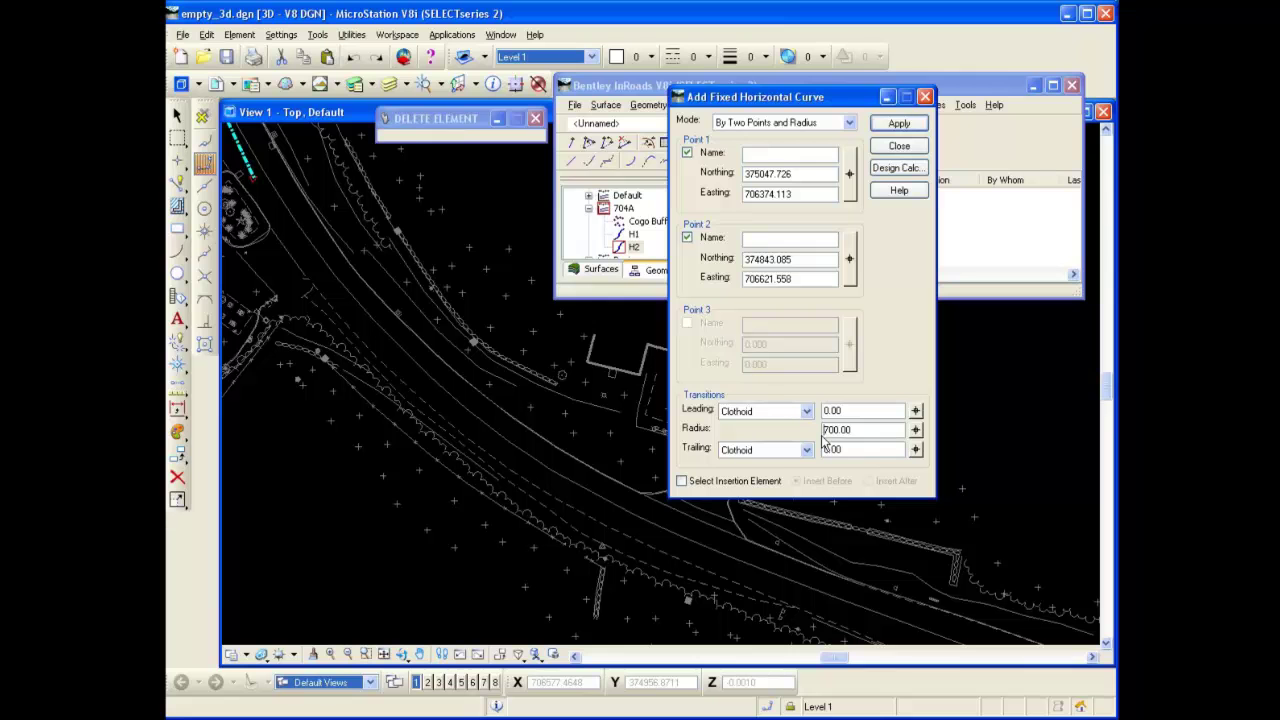
{"action": "left_click", "coordinate": [885, 131]}
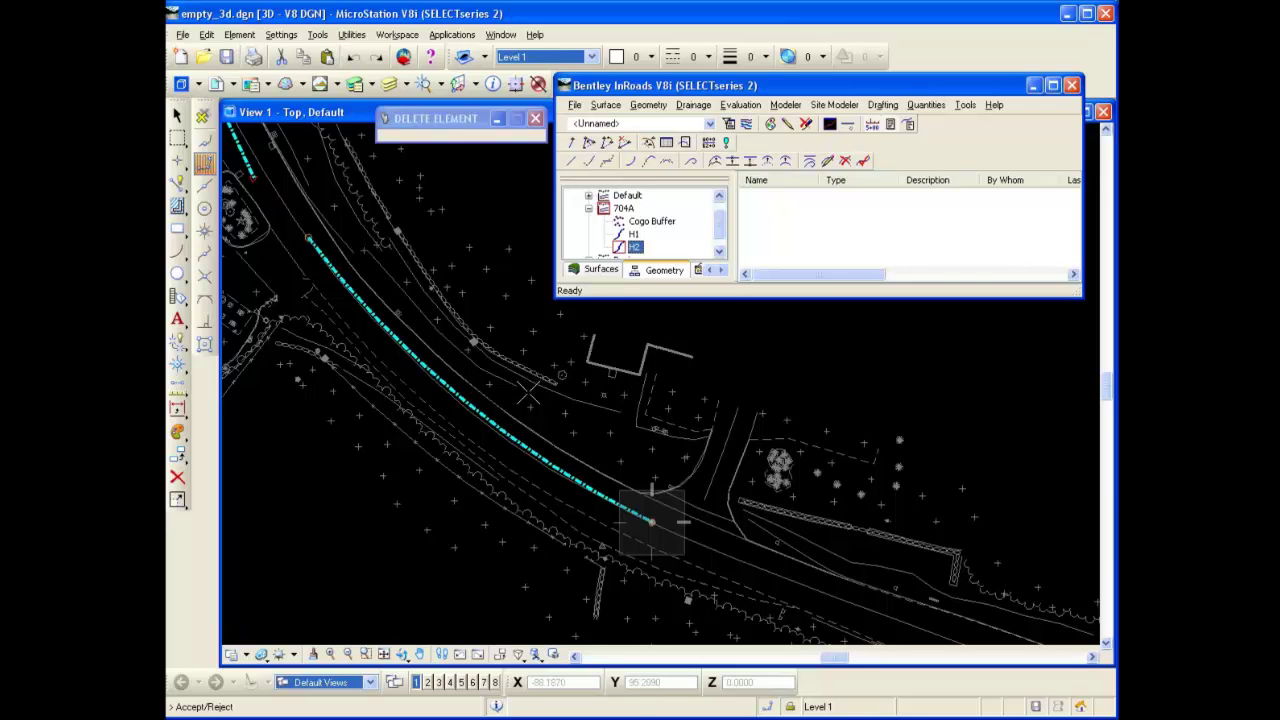
{"action": "left_click", "coordinate": [651, 521]}
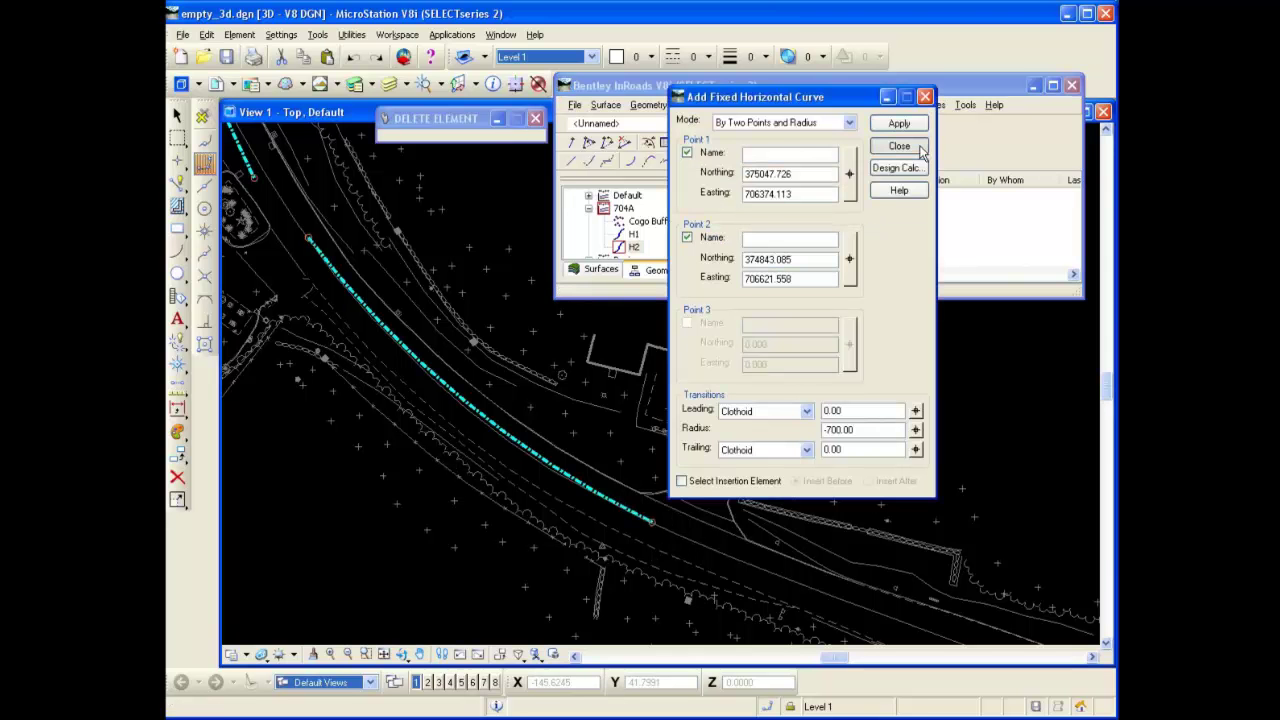
Close the previous fixed-curve settings and zoom to the lower road.
{"action": "left_click", "coordinate": [899, 146]}
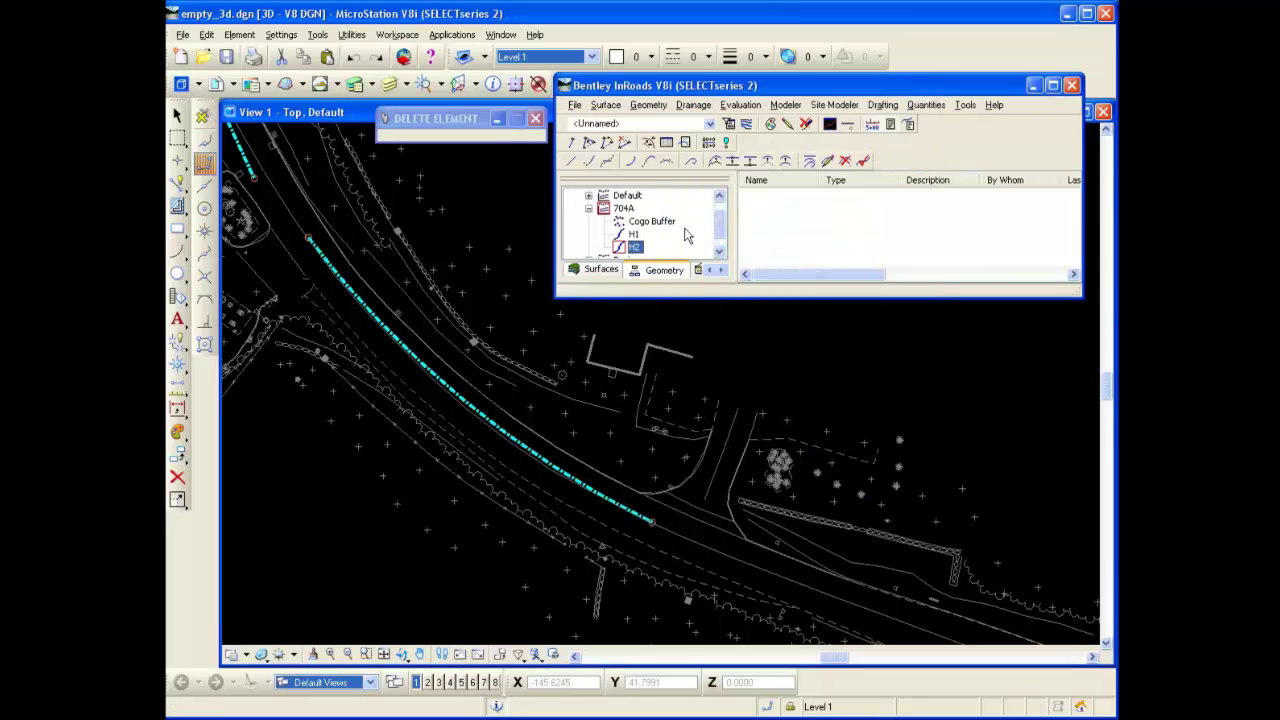
{"action": "scroll", "coordinate": [528, 445], "scroll_direction": "down", "scroll_amount": 2}
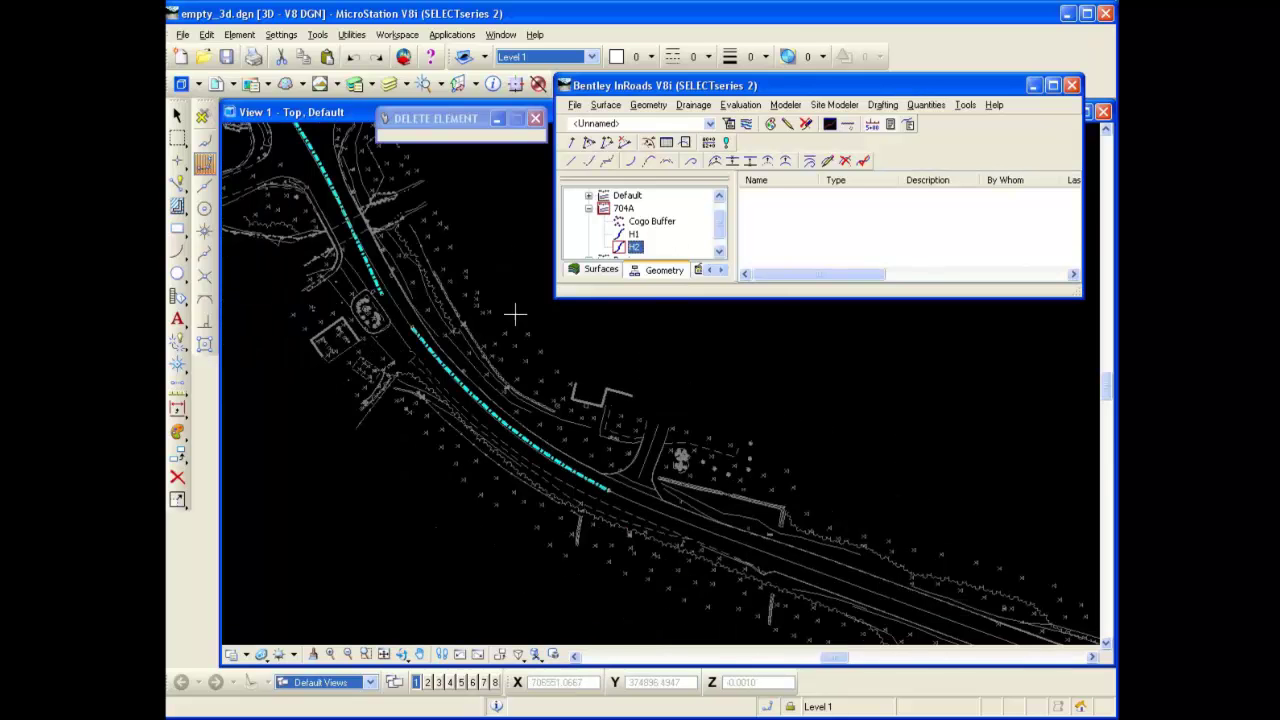
{"action": "scroll", "coordinate": [533, 388], "scroll_direction": "down", "scroll_amount": 2}
{"action": "scroll", "coordinate": [533, 388], "scroll_direction": "up", "scroll_amount": 2}
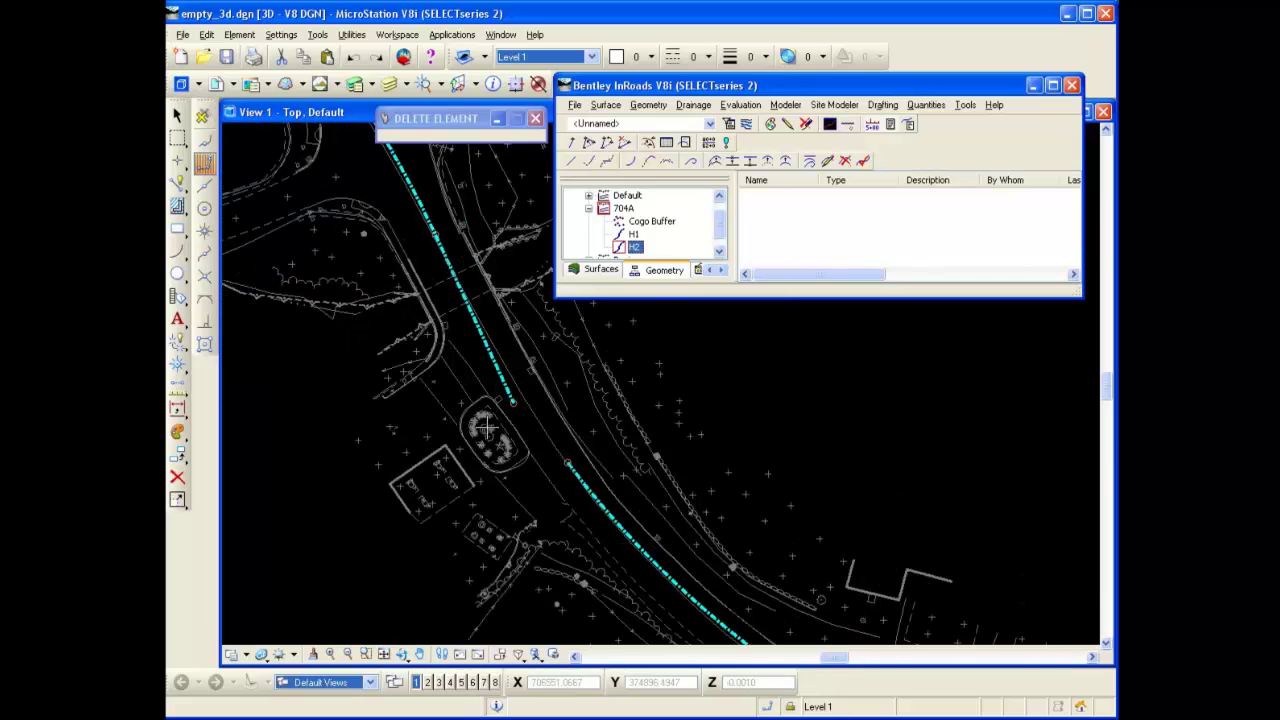
{"action": "scroll", "coordinate": [449, 366], "scroll_direction": "up", "scroll_amount": 1}
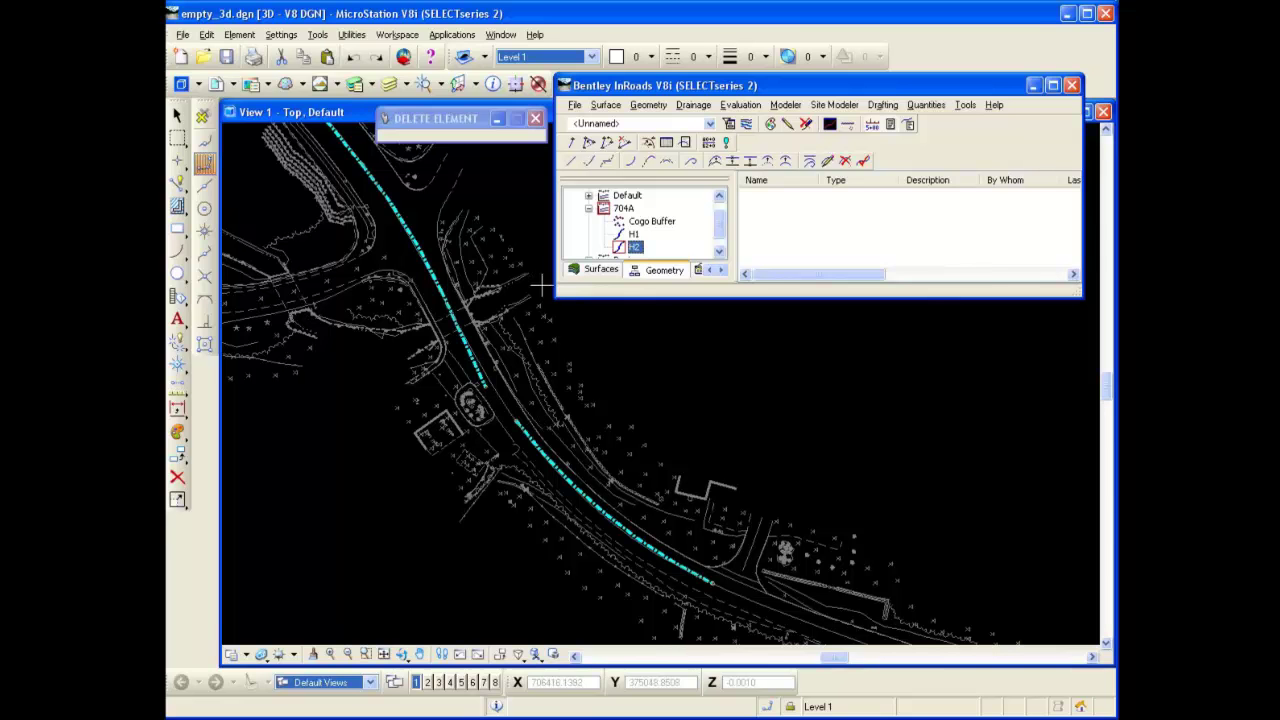
{"action": "scroll", "coordinate": [445, 282], "scroll_direction": "down", "scroll_amount": 2}
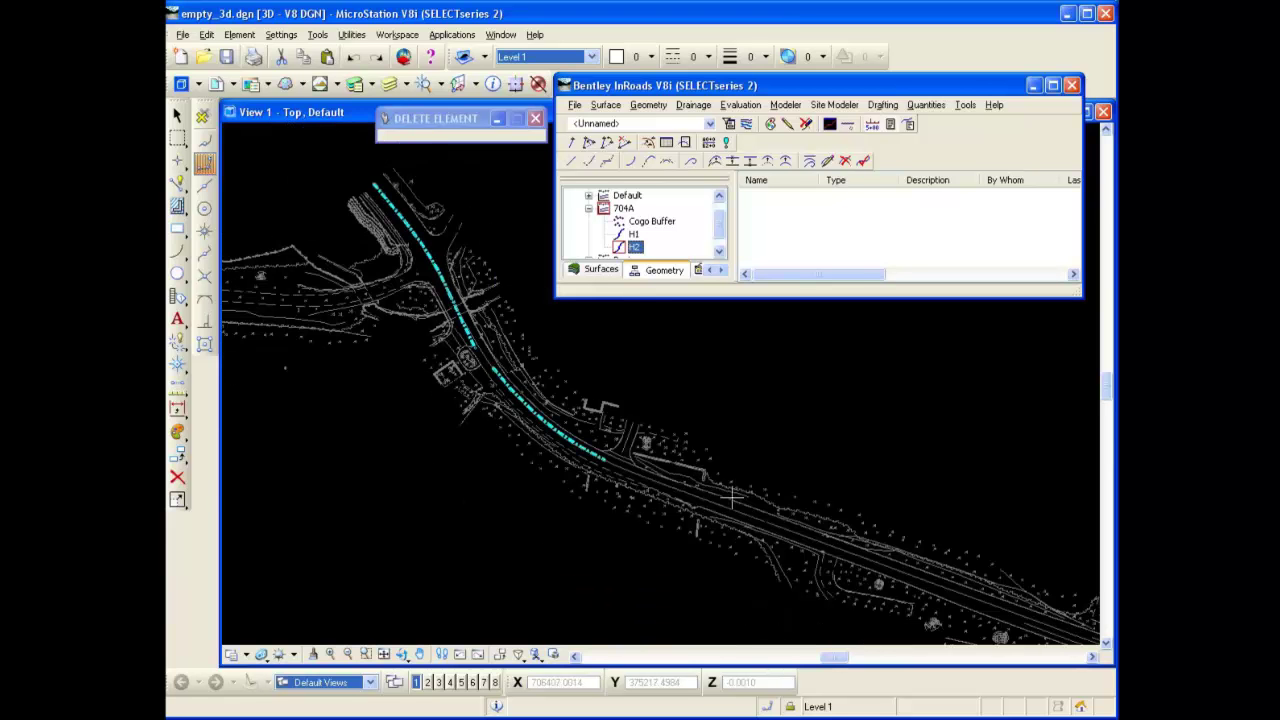
{"action": "scroll", "coordinate": [735, 497], "scroll_direction": "up", "scroll_amount": 1}
{"action": "scroll", "coordinate": [646, 507], "scroll_direction": "up", "scroll_amount": 1}
{"action": "scroll", "coordinate": [656, 506], "scroll_direction": "up", "scroll_amount": 1}
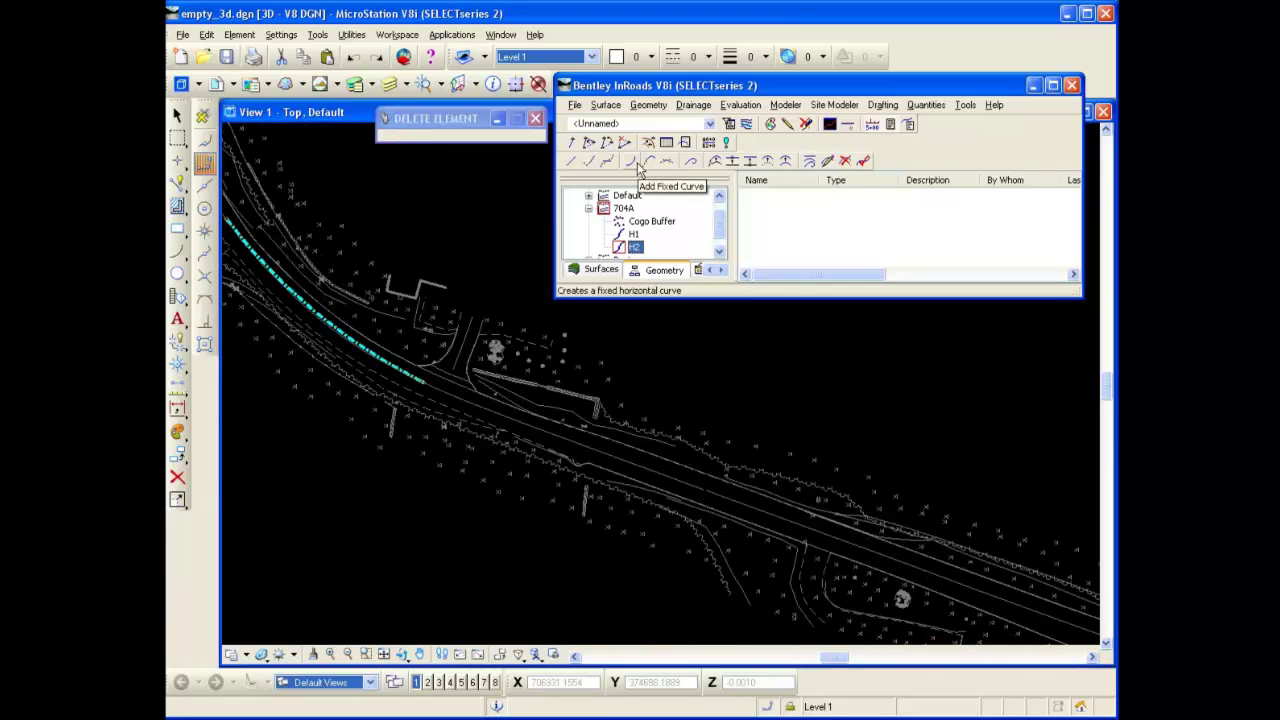
Start a new fixed curve with both points picked along the lower road.
{"action": "left_click", "coordinate": [649, 161]}
{"action": "left_click", "coordinate": [855, 178]}
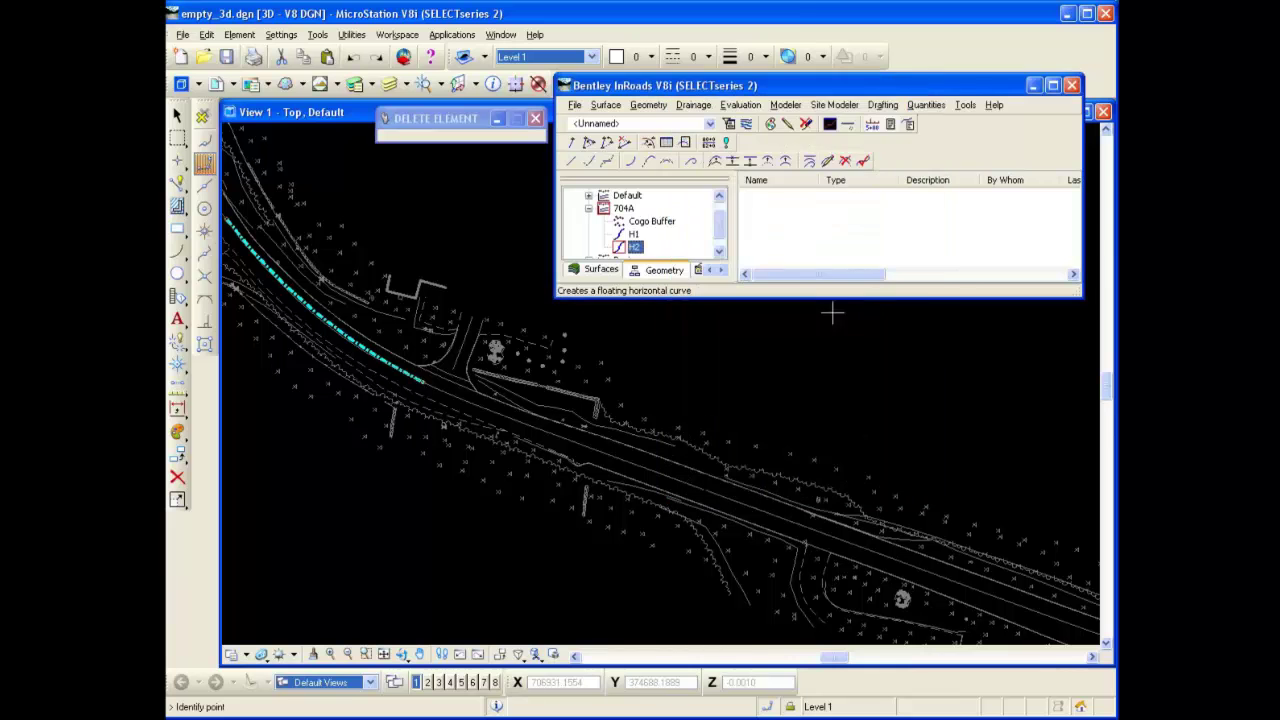
{"action": "left_click", "coordinate": [683, 486]}
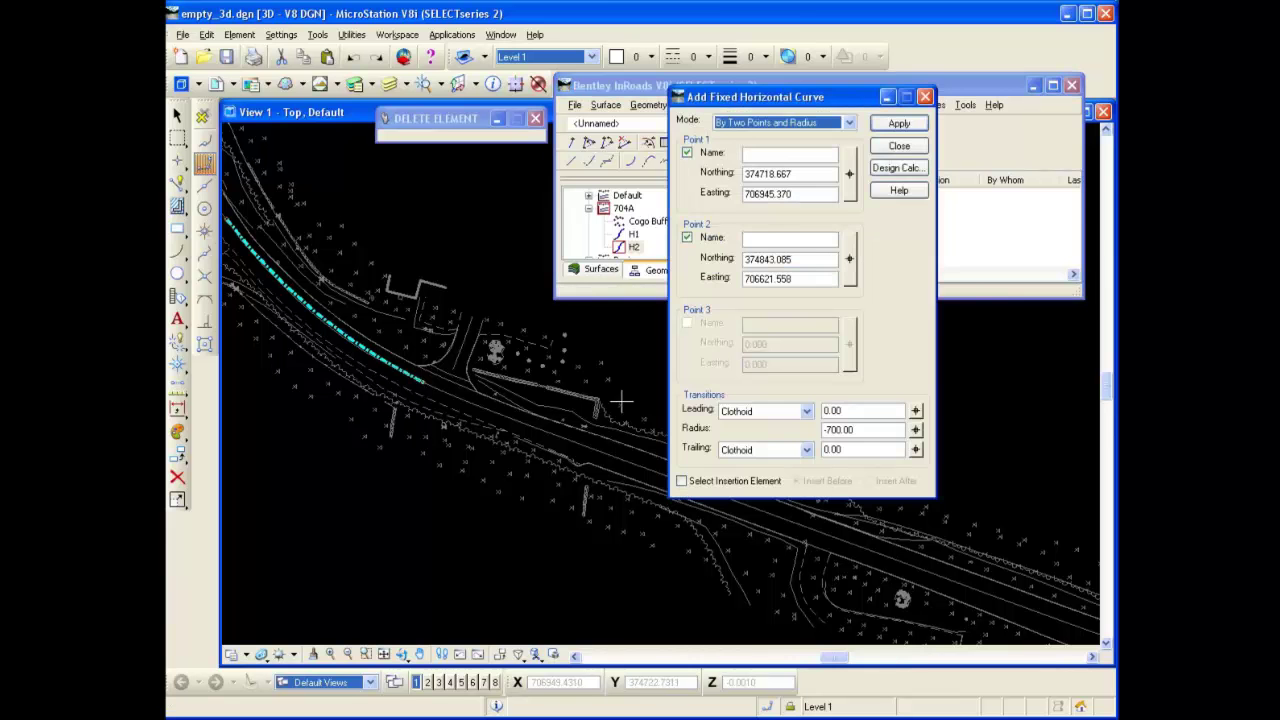
{"action": "left_click", "coordinate": [849, 258]}
{"action": "scroll", "coordinate": [740, 505], "scroll_direction": "down", "scroll_amount": 2}
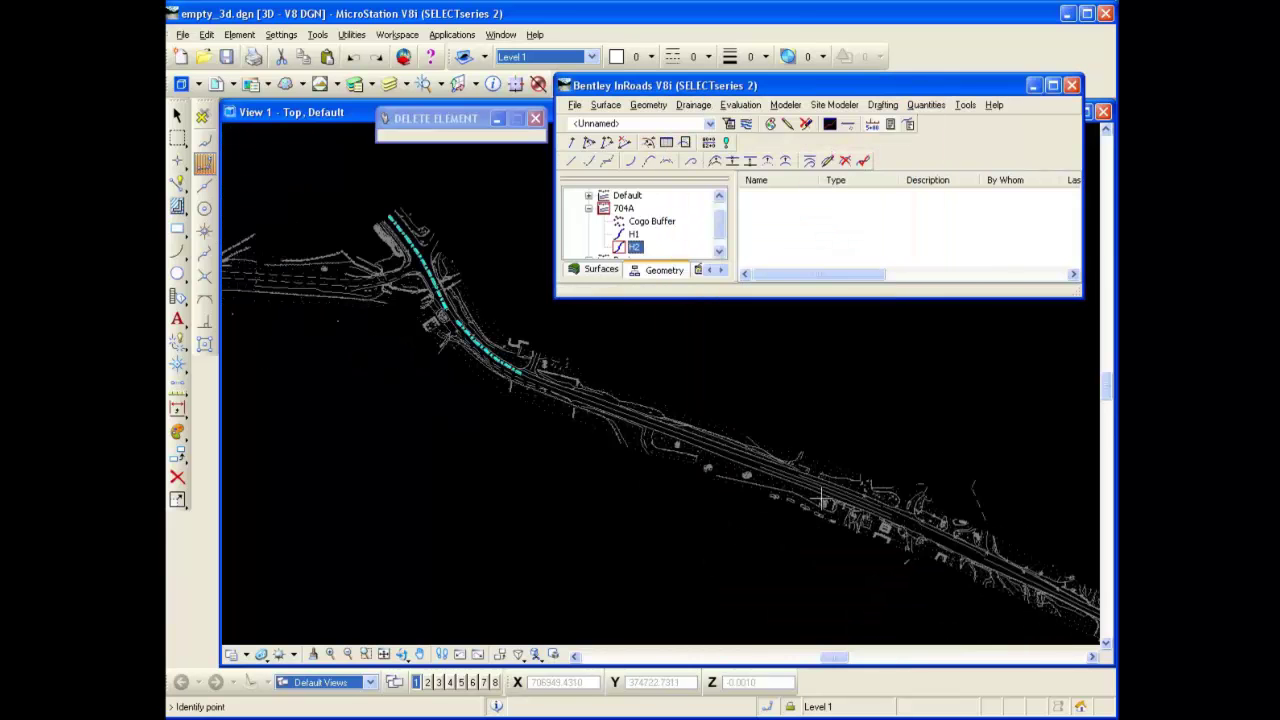
{"action": "scroll", "coordinate": [822, 497], "scroll_direction": "up", "scroll_amount": 1}
{"action": "left_click", "coordinate": [948, 524]}
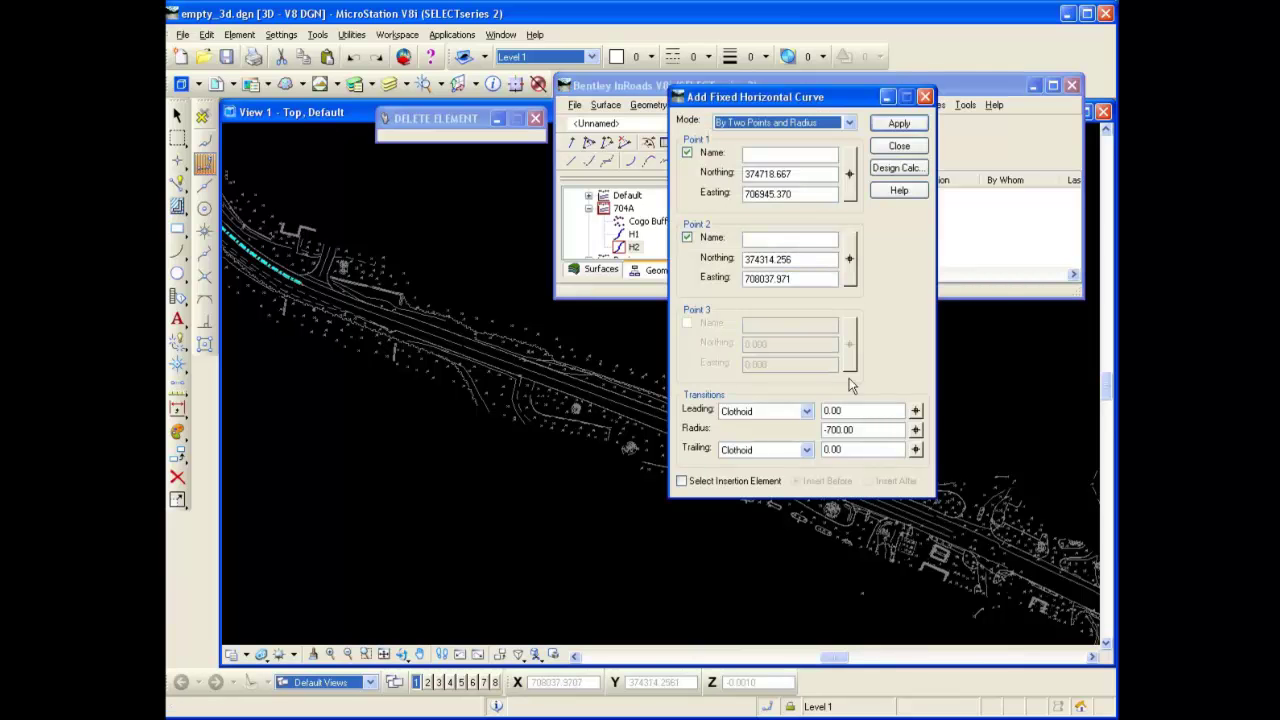
Try radius 1000, then set radius 5000, accept the curve and close the settings.
{"action": "left_click_drag", "start_coordinate": [849, 429], "coordinate": [821, 431]}
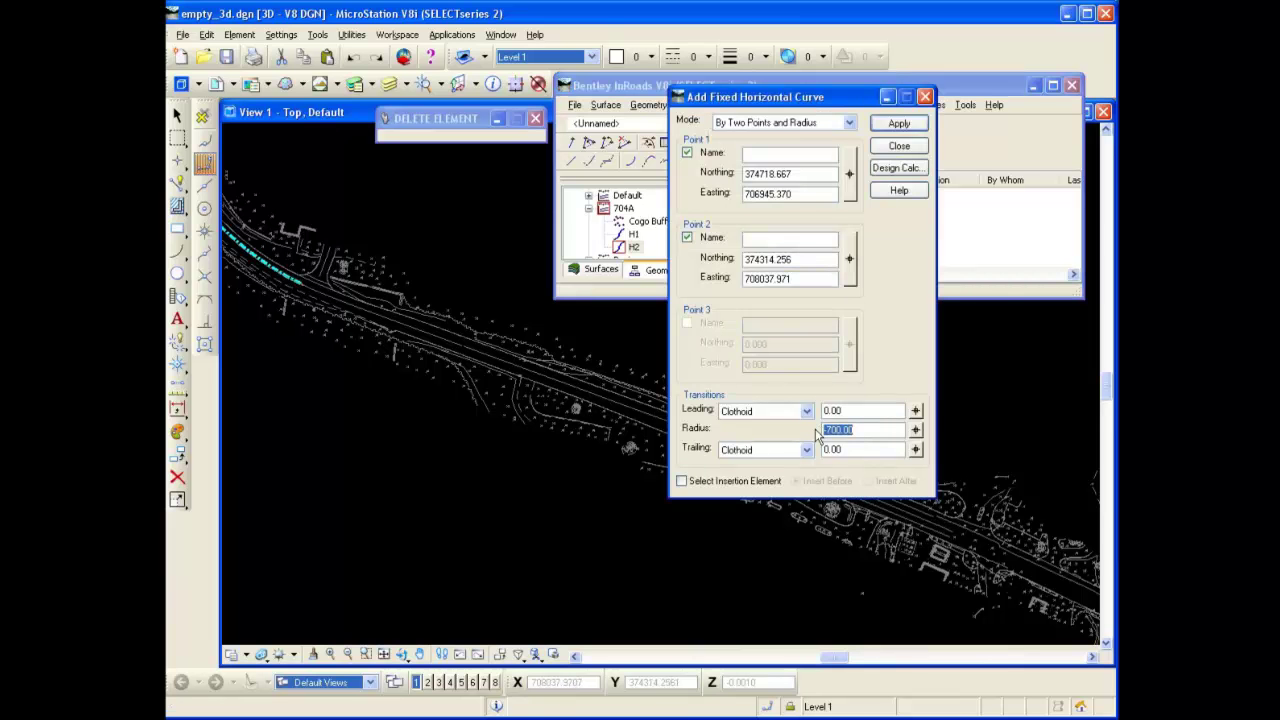
{"action": "type", "text": "1000"}
{"action": "left_click", "coordinate": [917, 127]}
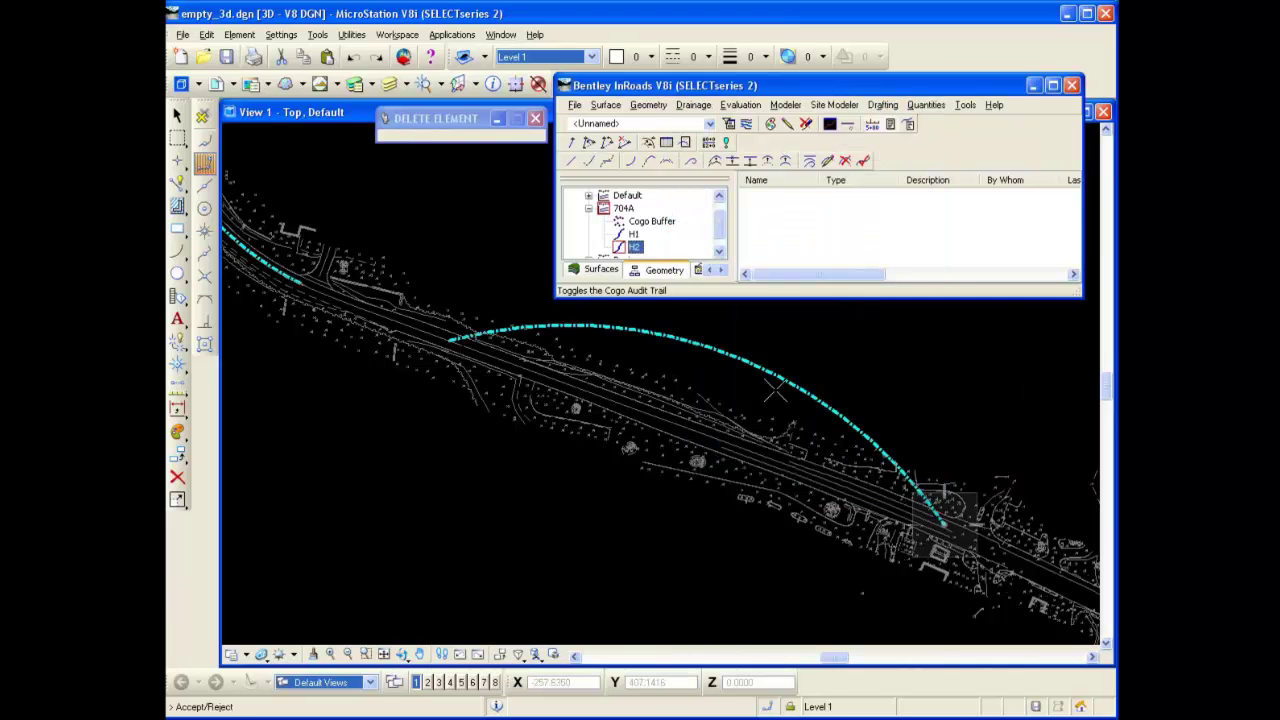
{"action": "right_click", "coordinate": [945, 520]}
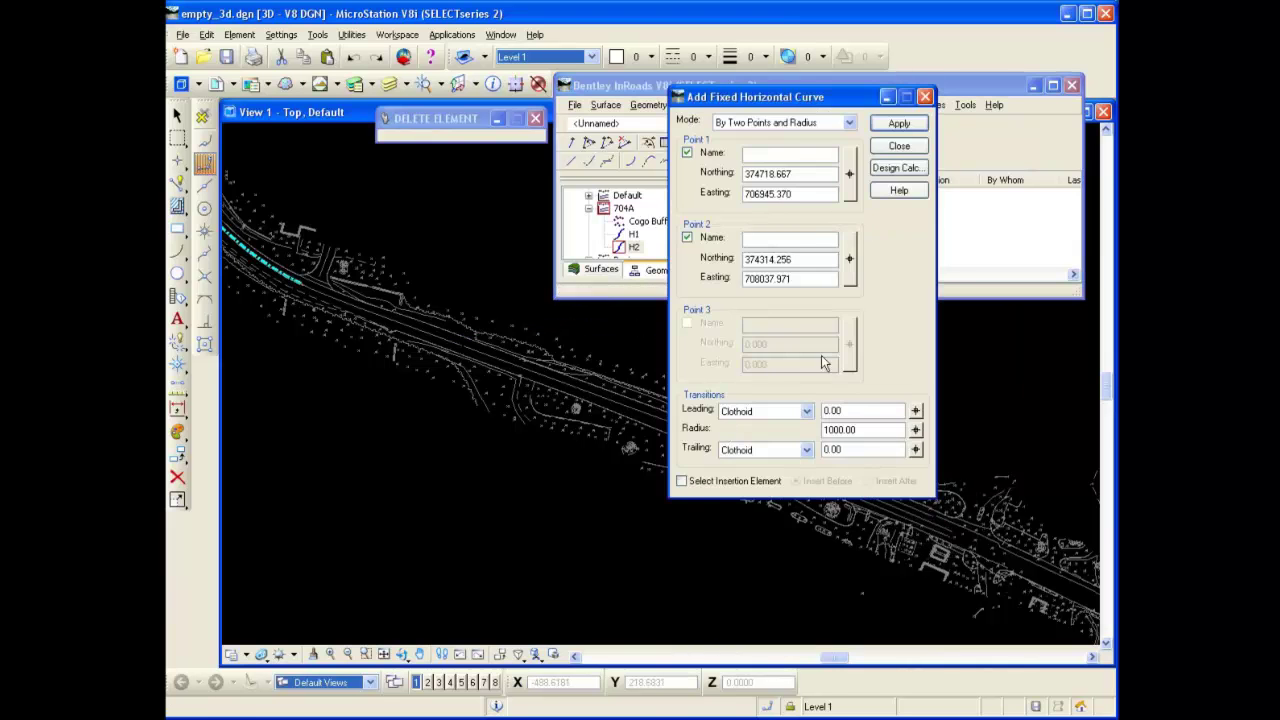
{"action": "left_click_drag", "start_coordinate": [864, 430], "coordinate": [810, 428]}
{"action": "type", "text": "5000"}
{"action": "left_click", "coordinate": [899, 123]}
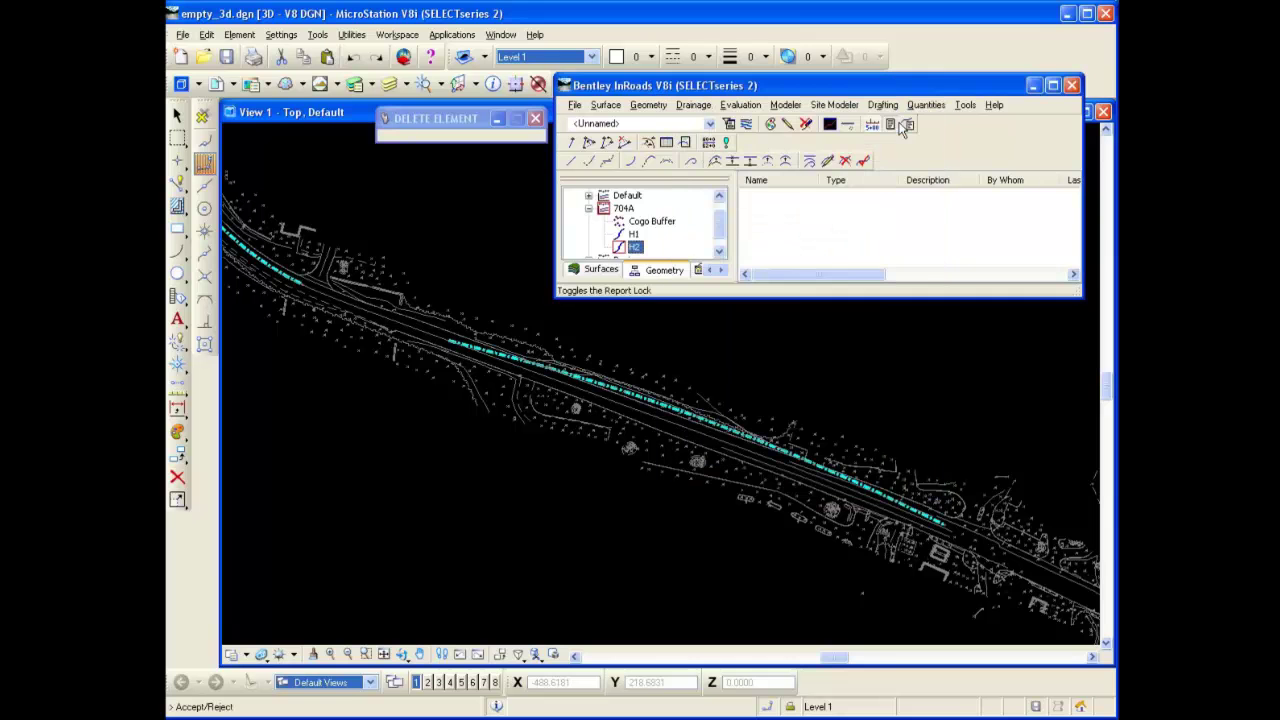
{"action": "left_click", "coordinate": [636, 478]}
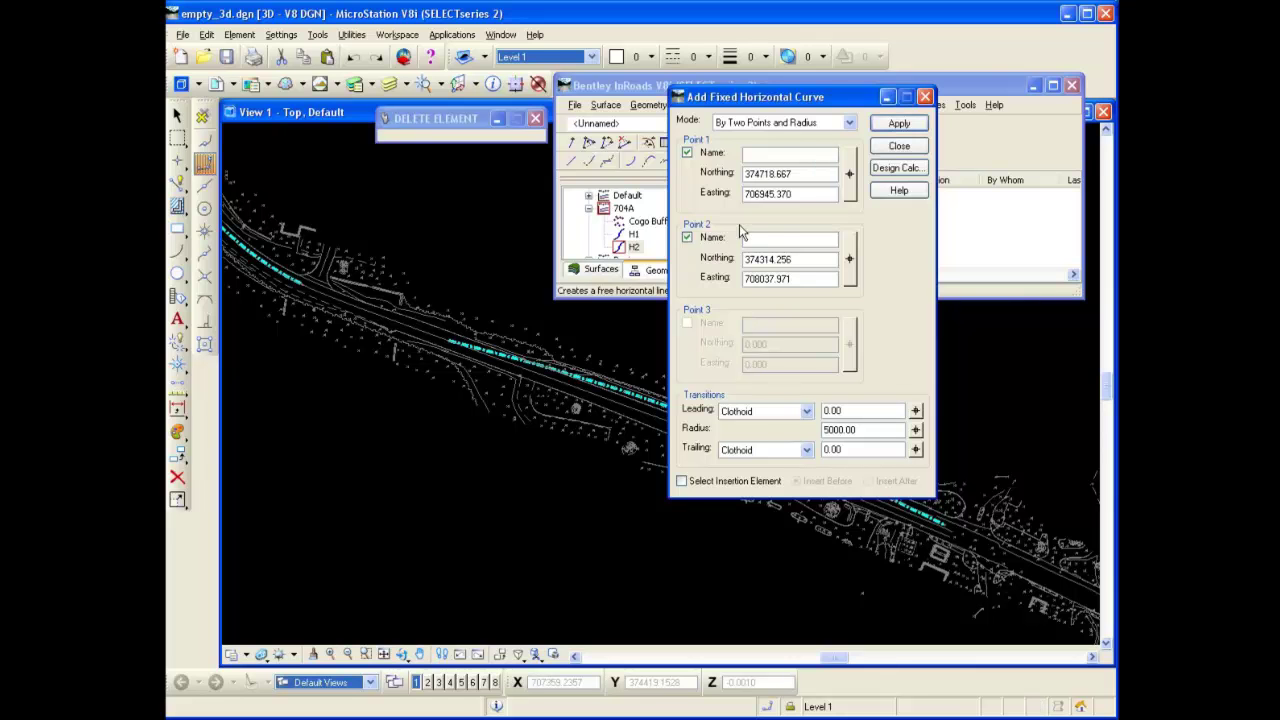
{"action": "left_click", "coordinate": [897, 147]}
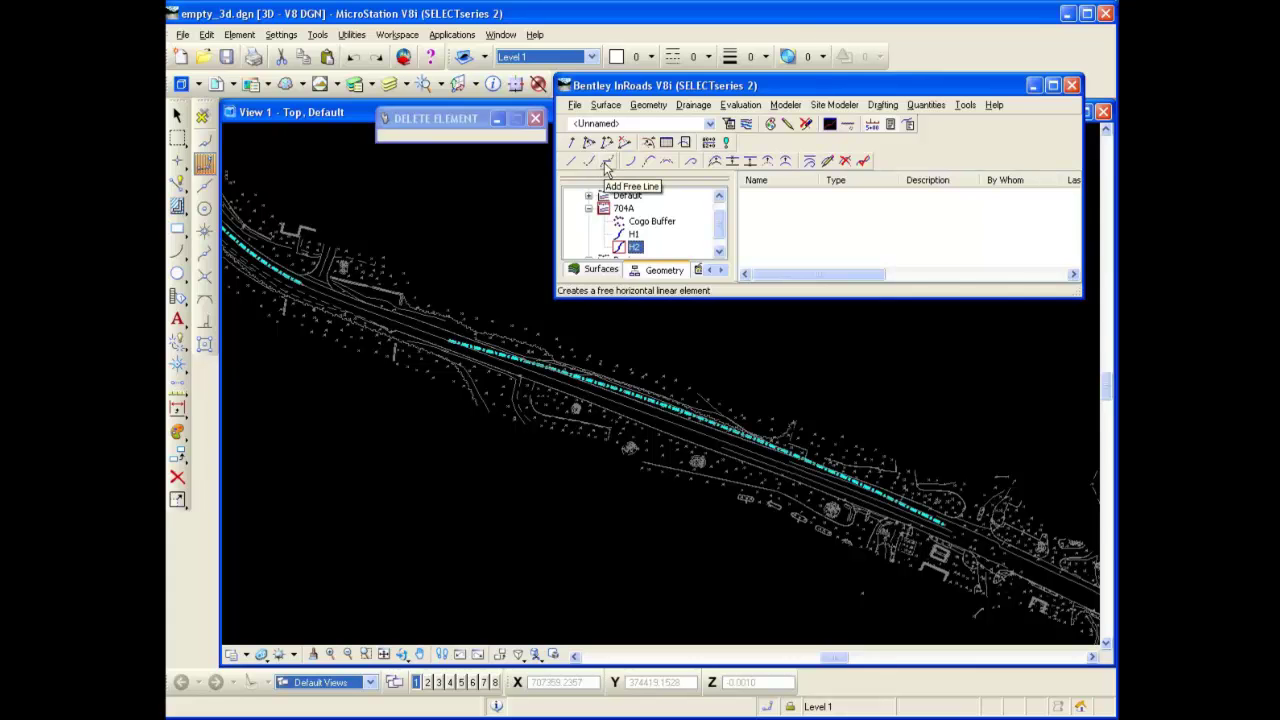
Connect the upper-left curve to the long 5000-radius curve with a free tangent line.
{"action": "left_click", "coordinate": [606, 162]}
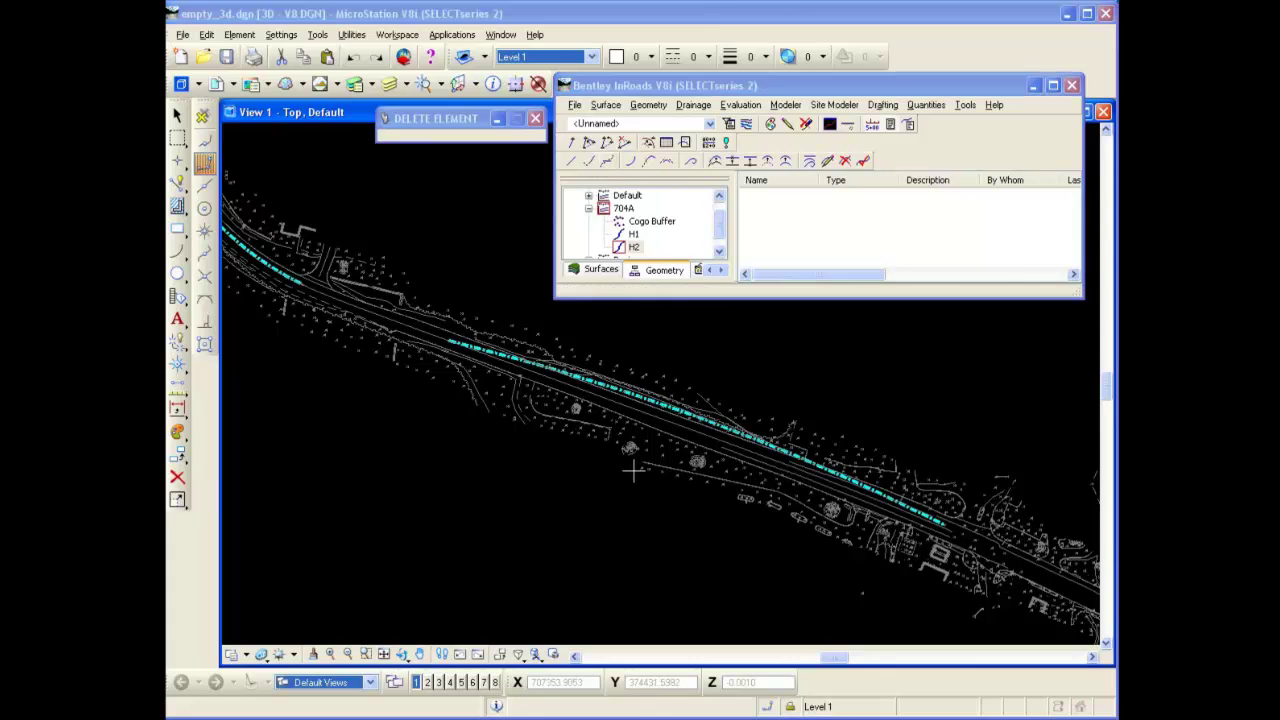
{"action": "scroll", "coordinate": [606, 470], "scroll_direction": "down", "scroll_amount": 1}
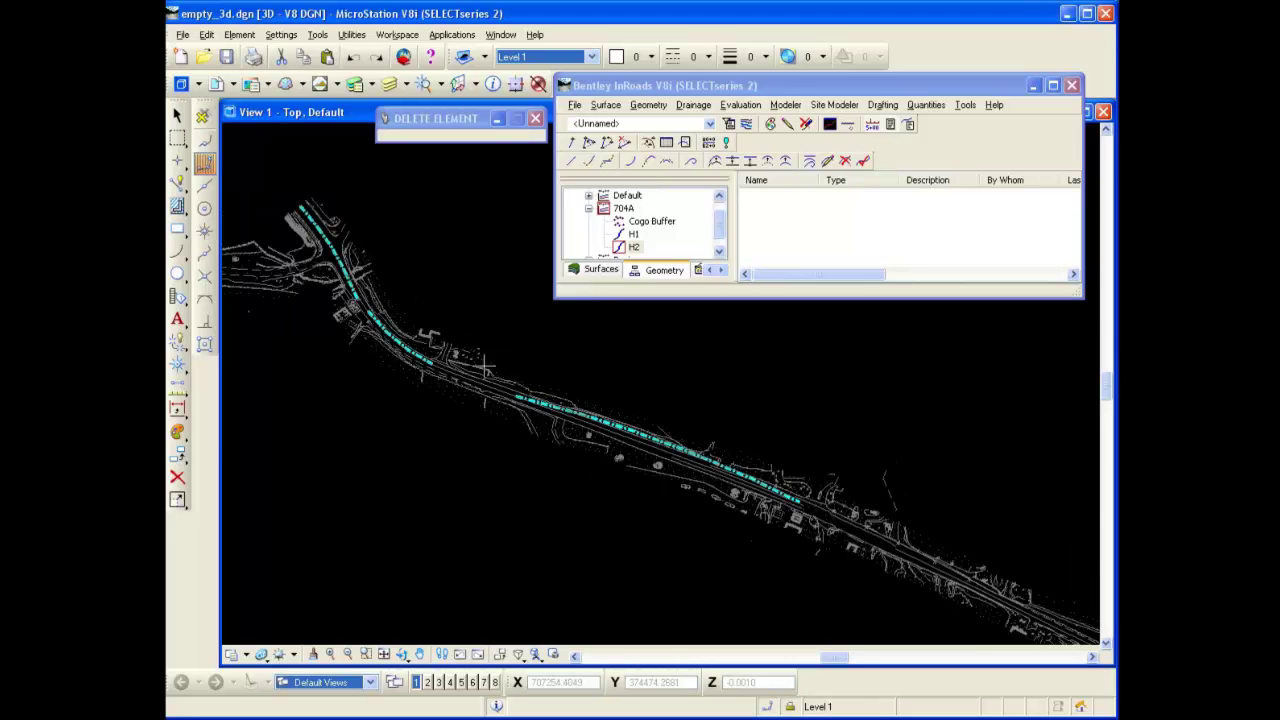
{"action": "scroll", "coordinate": [487, 370], "scroll_direction": "up", "scroll_amount": 2}
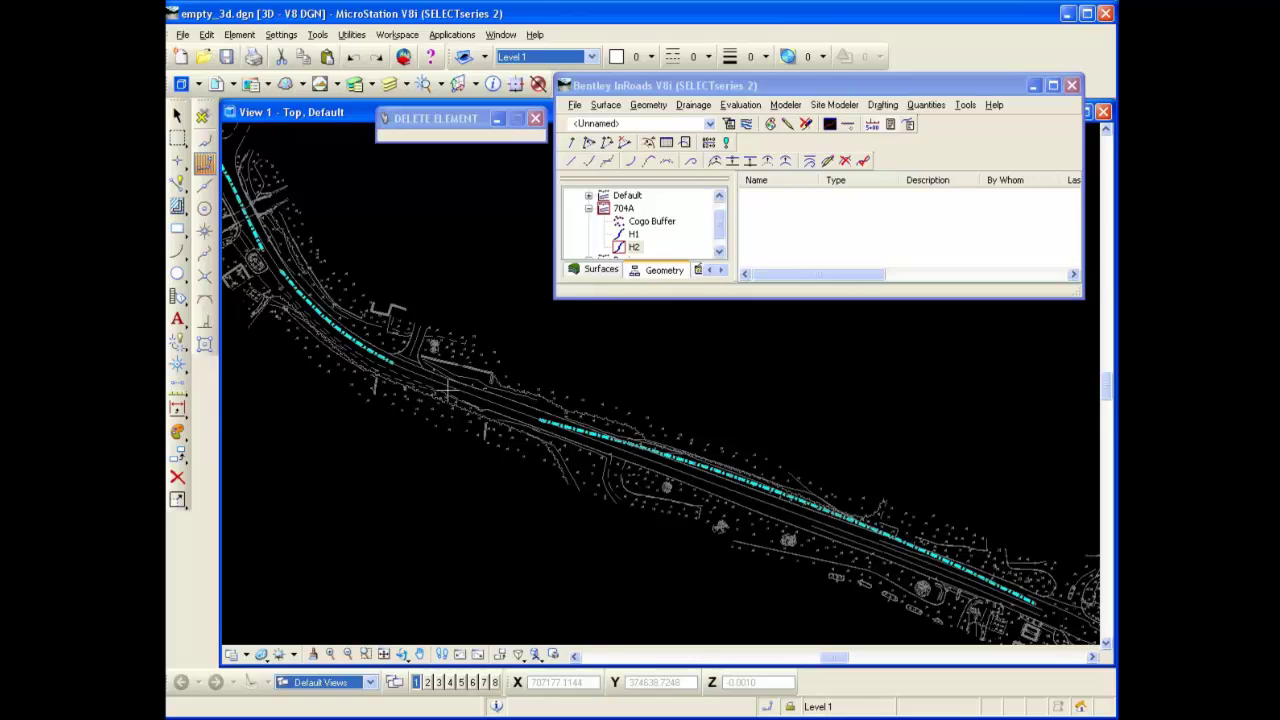
{"action": "scroll", "coordinate": [258, 305], "scroll_direction": "up", "scroll_amount": 1}
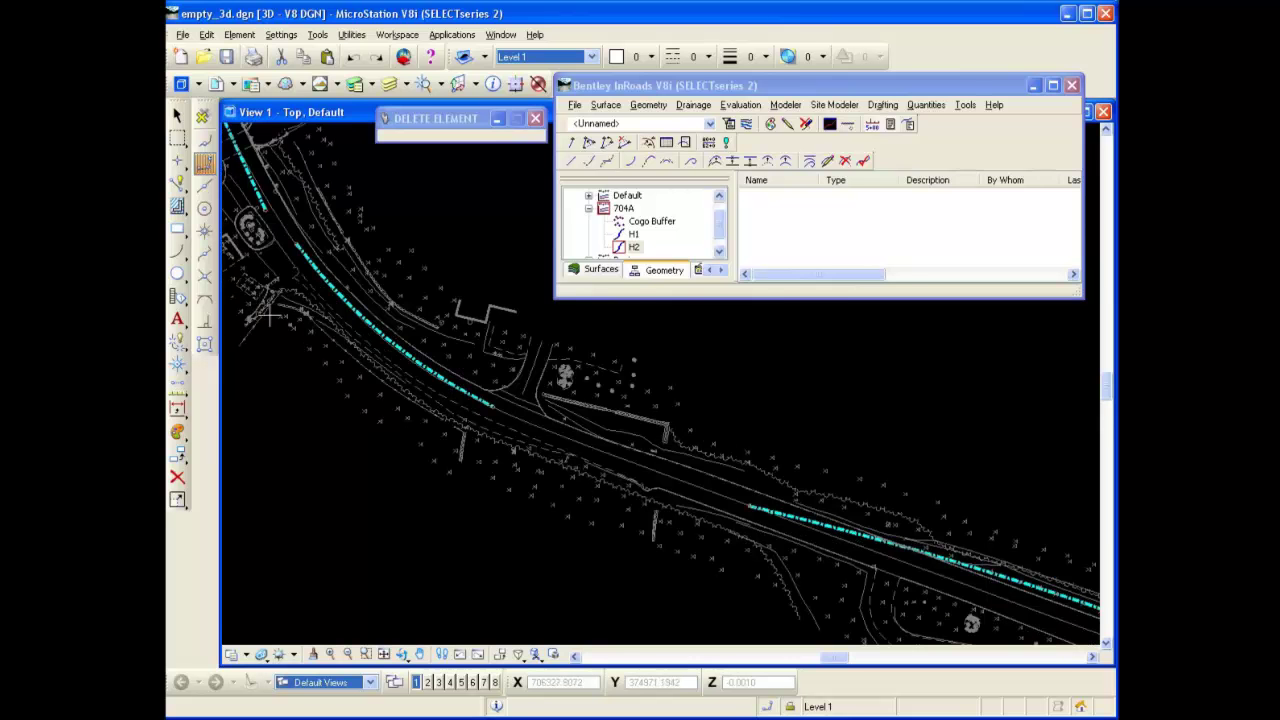
{"action": "left_click", "coordinate": [605, 163]}
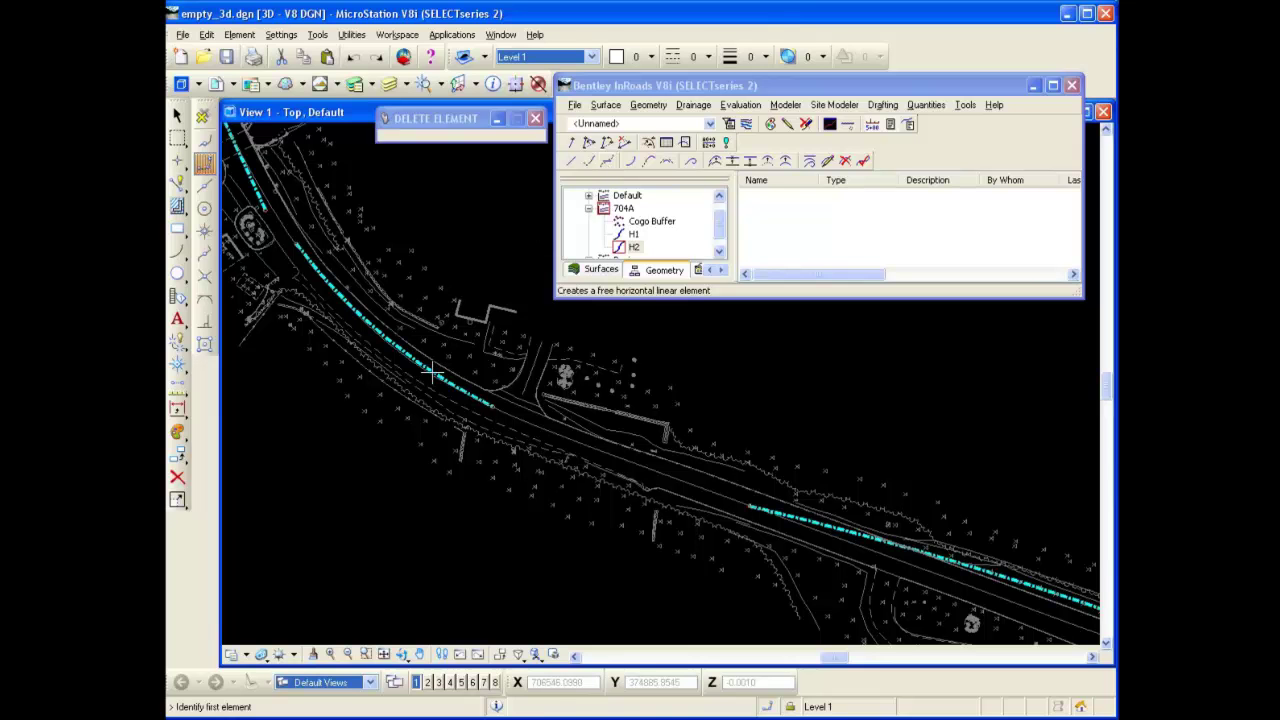
{"action": "left_click", "coordinate": [434, 374]}
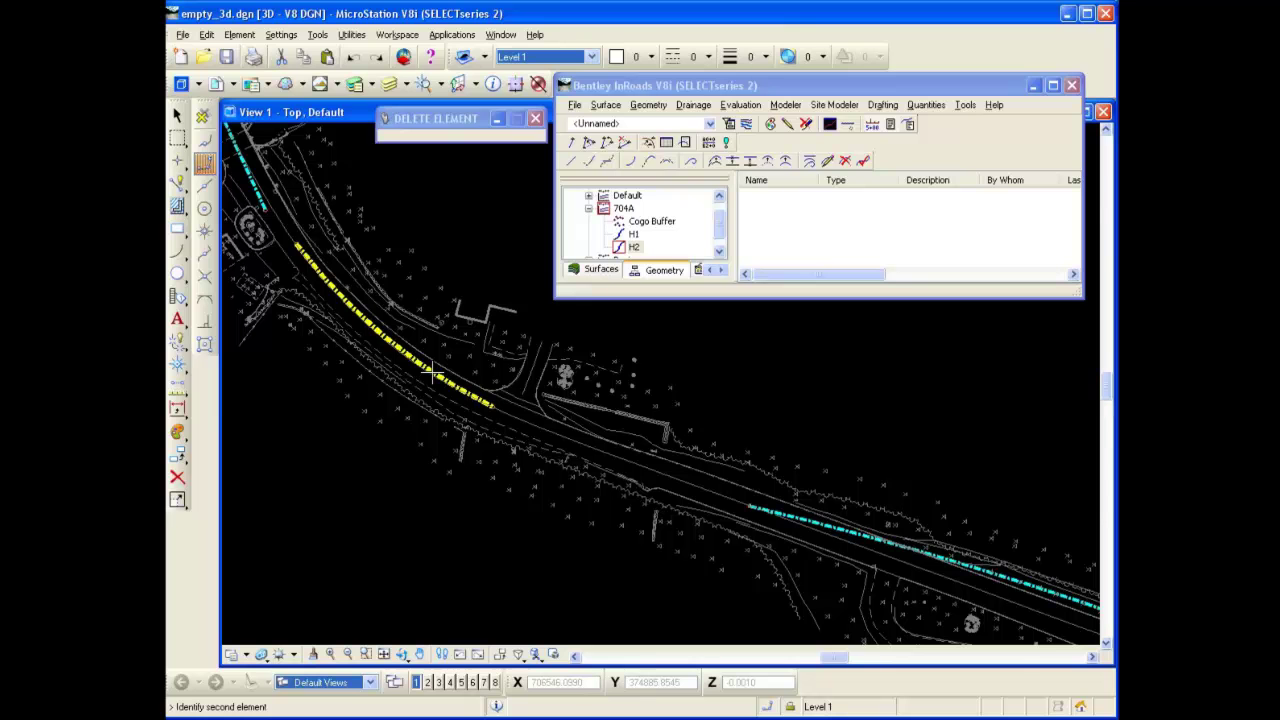
{"action": "left_click", "coordinate": [826, 530]}
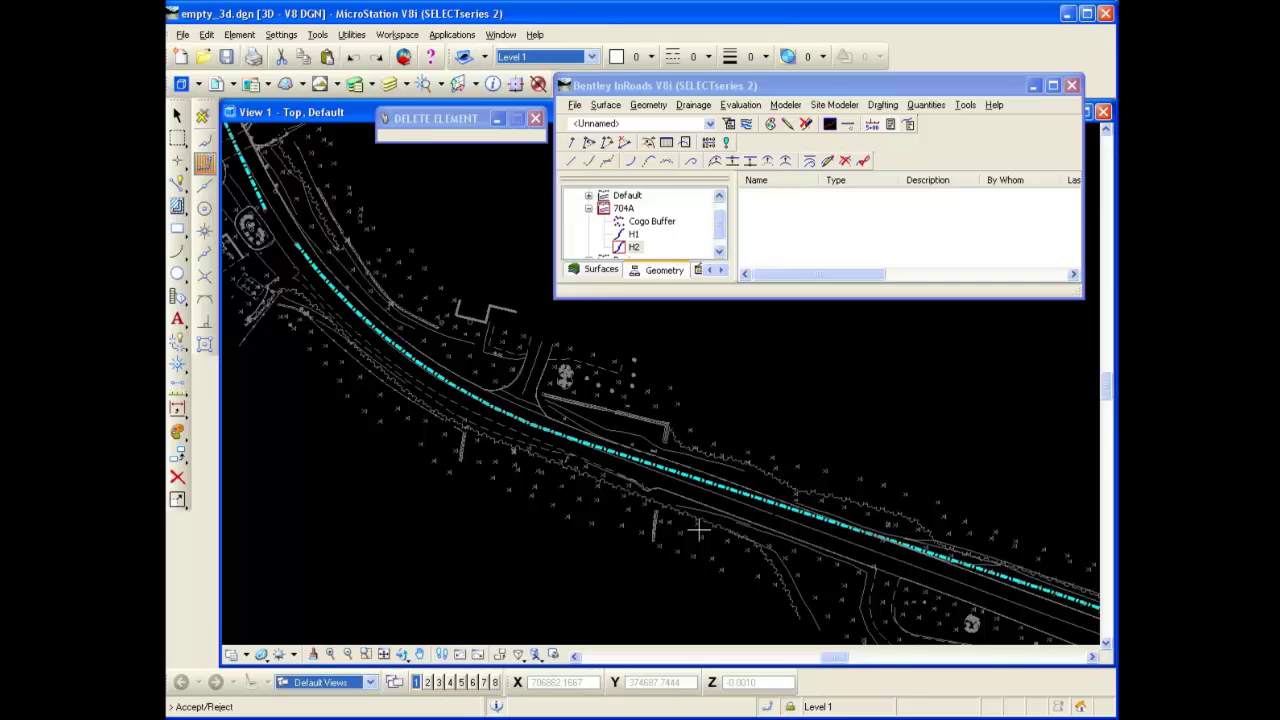
{"action": "left_click", "coordinate": [698, 531]}
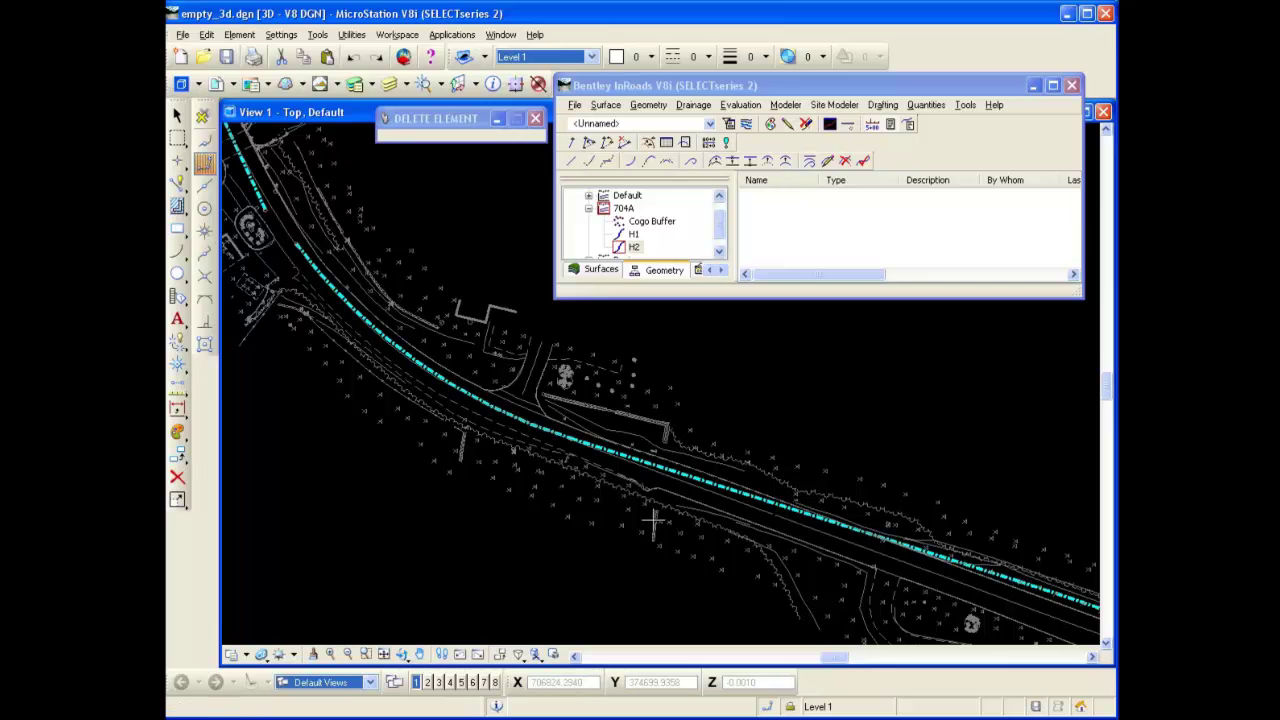
{"action": "scroll", "coordinate": [578, 476], "scroll_direction": "down", "scroll_amount": 1}
{"action": "scroll", "coordinate": [700, 500], "scroll_direction": "down", "scroll_amount": 1}
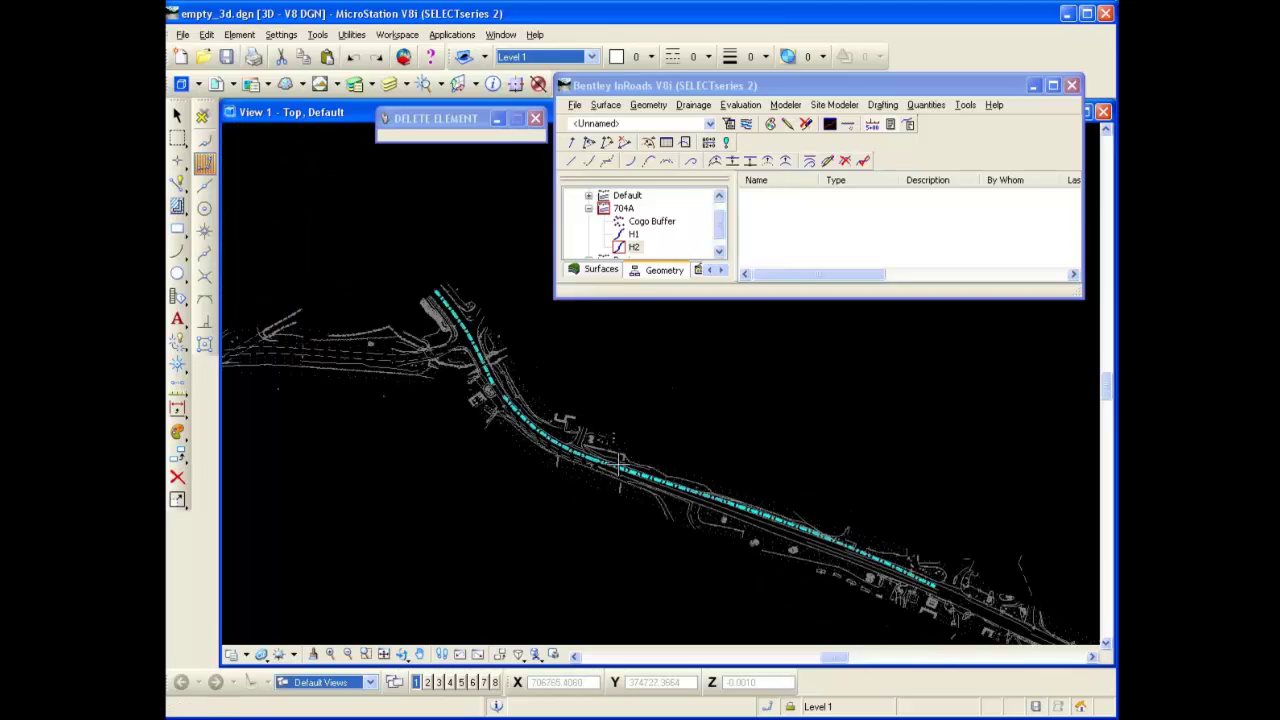
{"action": "scroll", "coordinate": [847, 549], "scroll_direction": "up", "scroll_amount": 1}
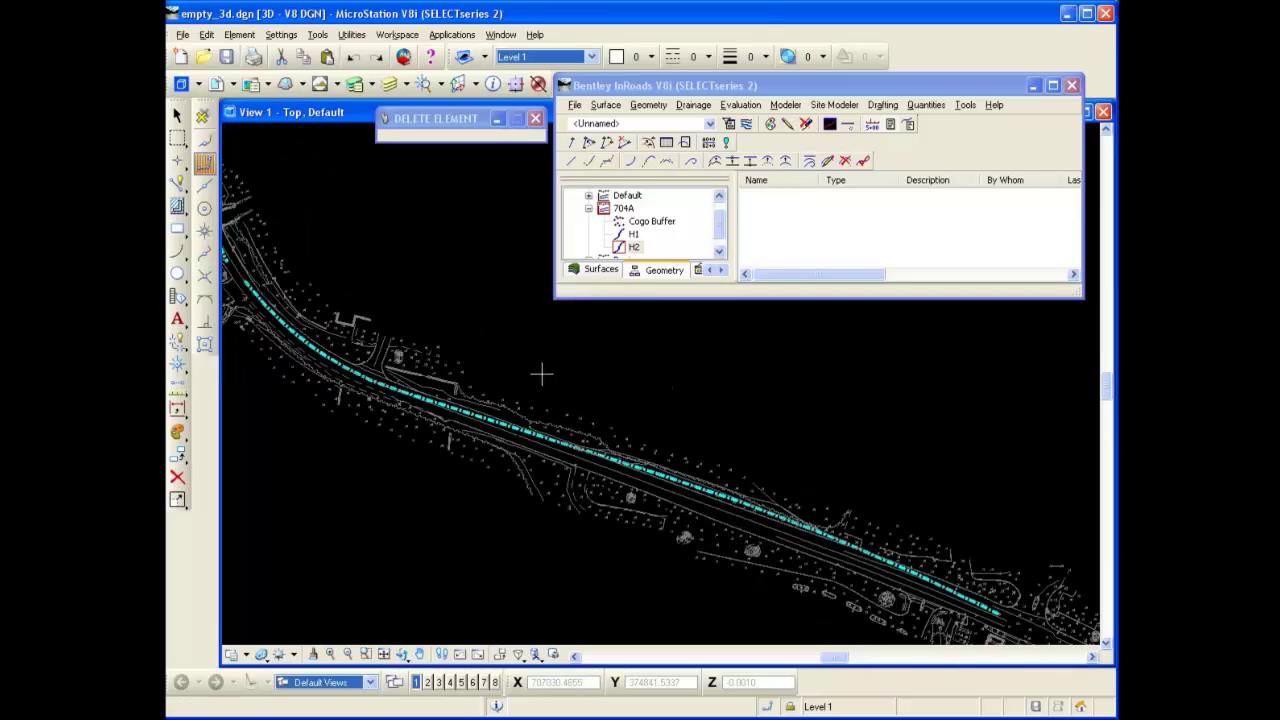
{"action": "left_click", "coordinate": [667, 163]}
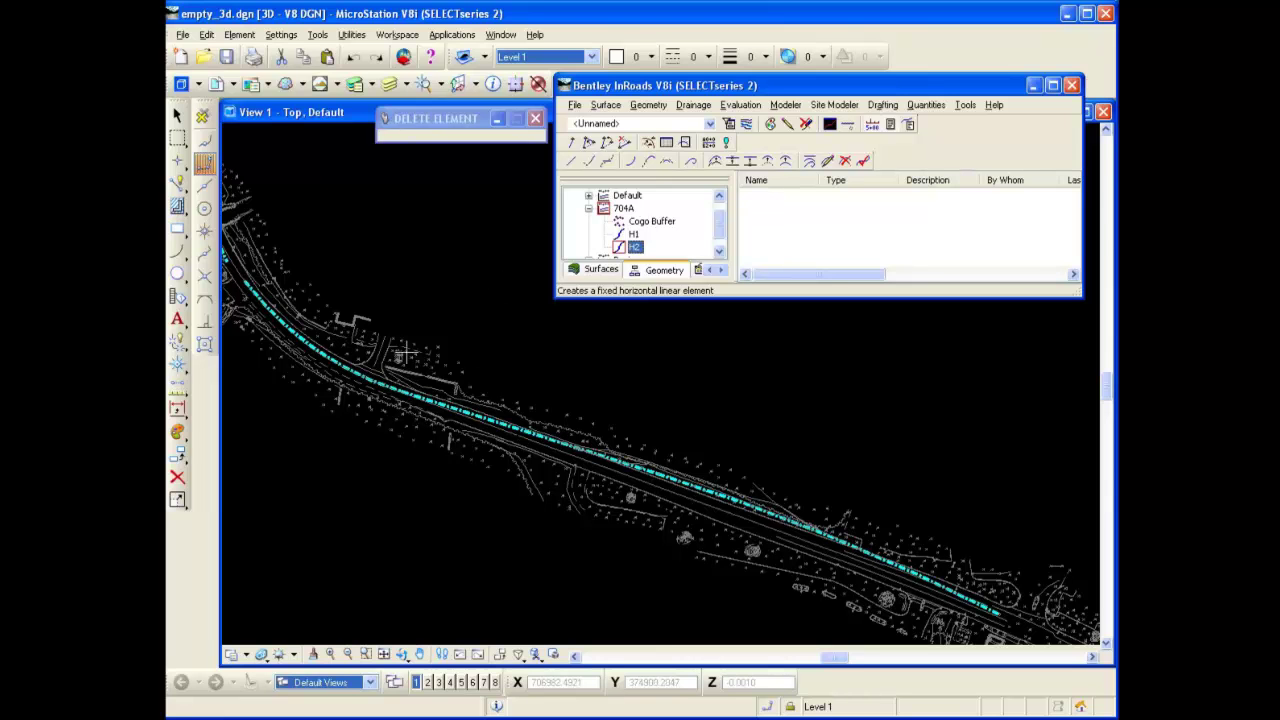
{"action": "scroll", "coordinate": [440, 360], "scroll_direction": "down", "scroll_amount": 1}
{"action": "scroll", "coordinate": [330, 285], "scroll_direction": "up", "scroll_amount": 1}
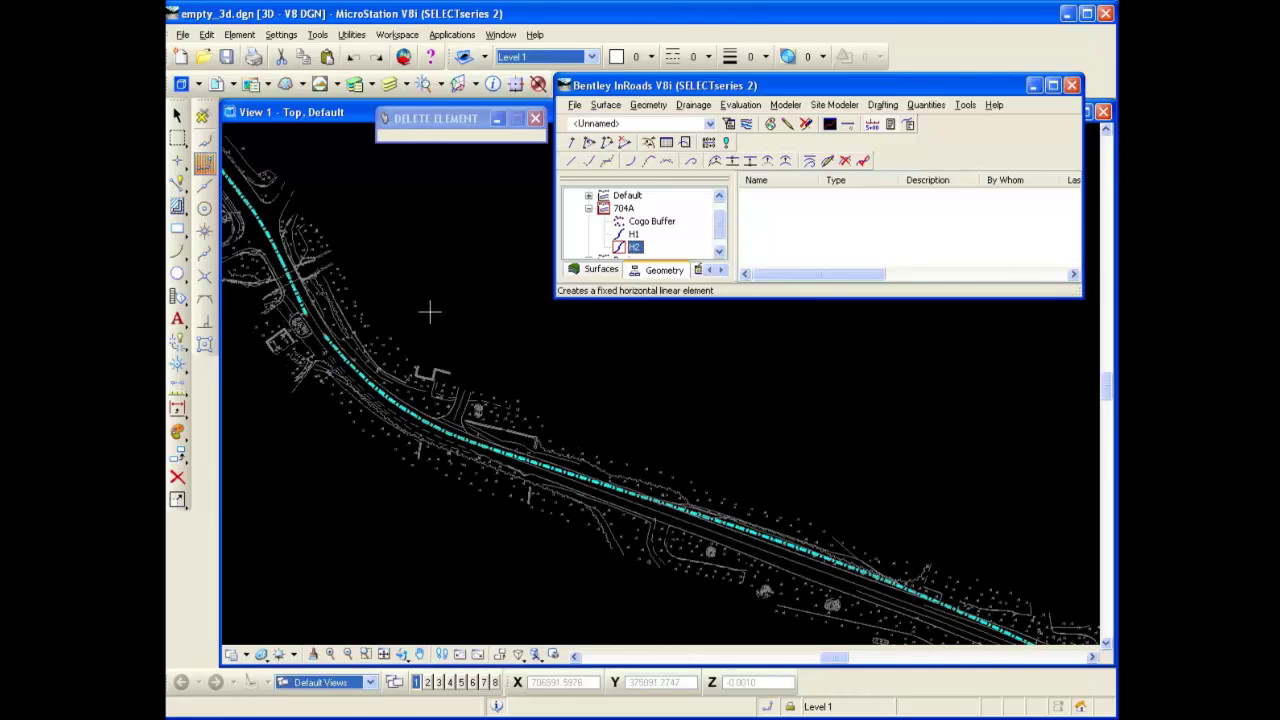